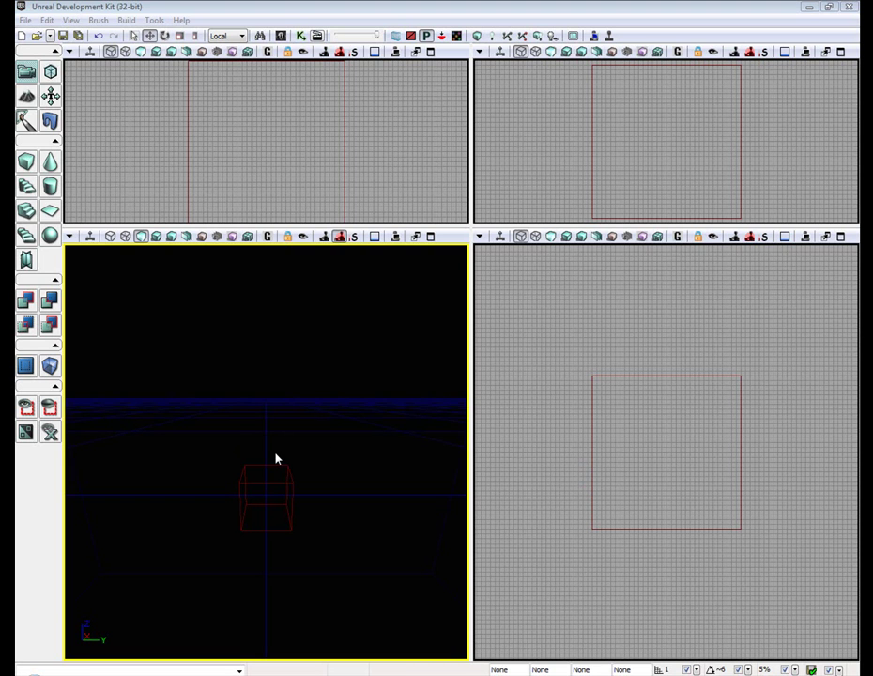
Examine the red builder brush cube from several angles and distances in the perspective and orthographic views
{"action": "right_click_drag", "start_coordinate": [276, 459], "coordinate": [256, 422]}
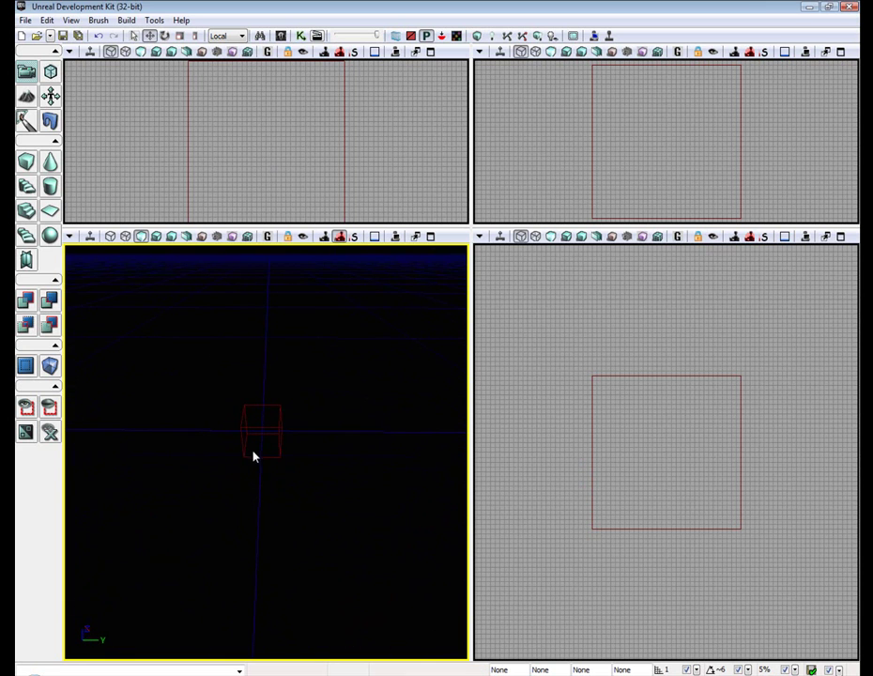
{"action": "left_click_drag", "start_coordinate": [257, 423], "coordinate": [263, 326]}
{"action": "left_click_drag", "start_coordinate": [264, 376], "coordinate": [232, 416]}
{"action": "left_click_drag", "start_coordinate": [276, 474], "coordinate": [272, 474]}
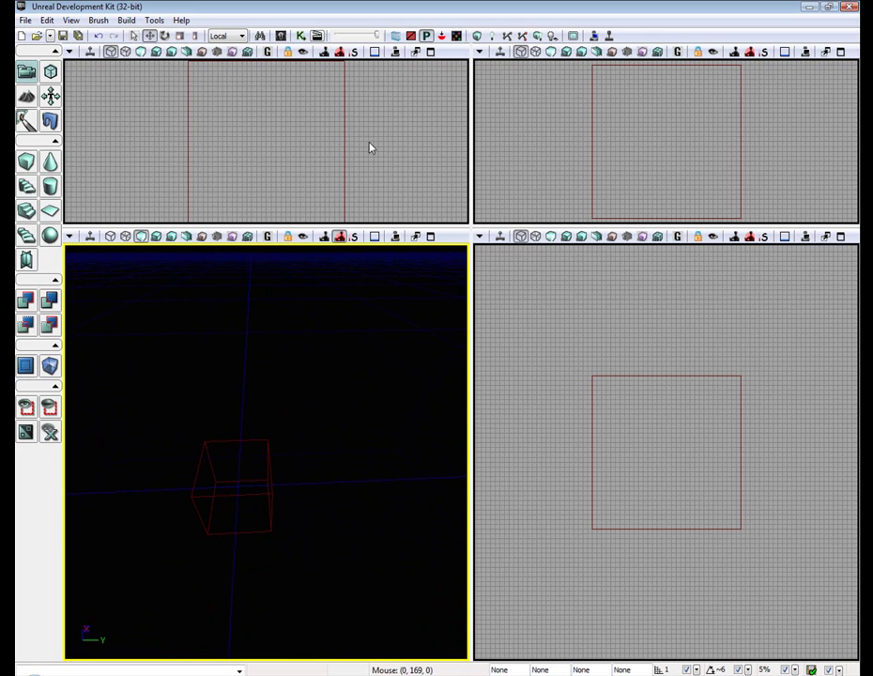
{"action": "left_click", "coordinate": [312, 163]}
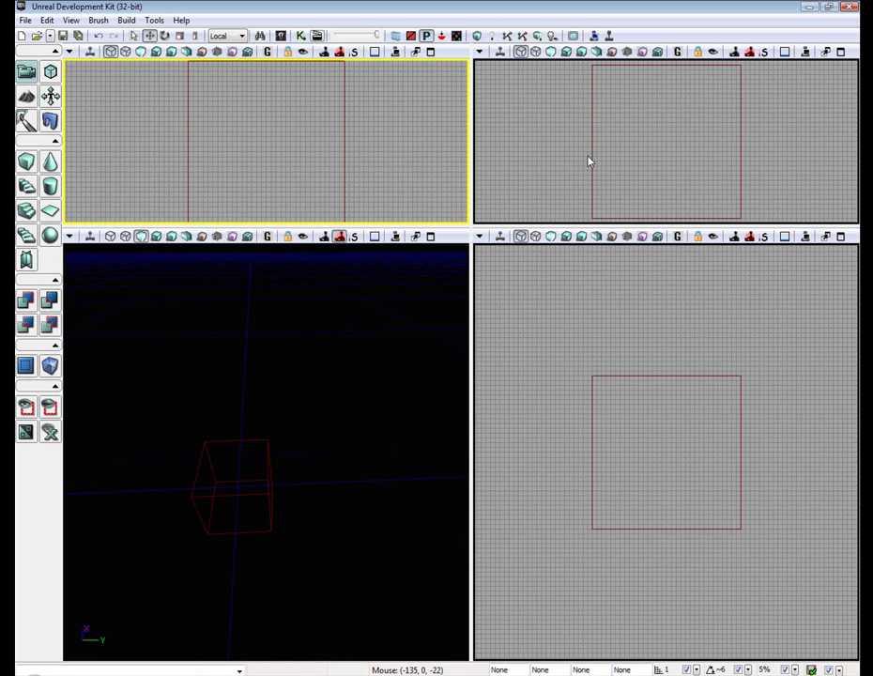
{"action": "left_click", "coordinate": [525, 172]}
{"action": "left_click", "coordinate": [571, 472]}
{"action": "mouse_move", "coordinate": [551, 491]}
{"action": "left_mouse_down"}
{"action": "mouse_move", "coordinate": [674, 605]}
{"action": "mouse_move", "coordinate": [621, 267]}
{"action": "mouse_move", "coordinate": [363, 657]}
{"action": "mouse_move", "coordinate": [601, 427]}
{"action": "mouse_move", "coordinate": [674, 672]}
{"action": "mouse_move", "coordinate": [528, 377]}
{"action": "mouse_move", "coordinate": [650, 431]}
{"action": "mouse_move", "coordinate": [427, 585]}
{"action": "mouse_move", "coordinate": [493, 503]}
{"action": "mouse_move", "coordinate": [593, 511]}
{"action": "left_mouse_up"}
{"action": "mouse_move", "coordinate": [261, 496]}
{"action": "right_mouse_down"}
{"action": "mouse_move", "coordinate": [70, 501]}
{"action": "mouse_move", "coordinate": [241, 462]}
{"action": "mouse_move", "coordinate": [254, 422]}
{"action": "mouse_move", "coordinate": [275, 496]}
{"action": "mouse_move", "coordinate": [256, 496]}
{"action": "mouse_move", "coordinate": [292, 457]}
{"action": "right_mouse_up"}
{"action": "key", "text": "w"}
{"action": "key", "text": "s"}
{"action": "key", "text": "d"}
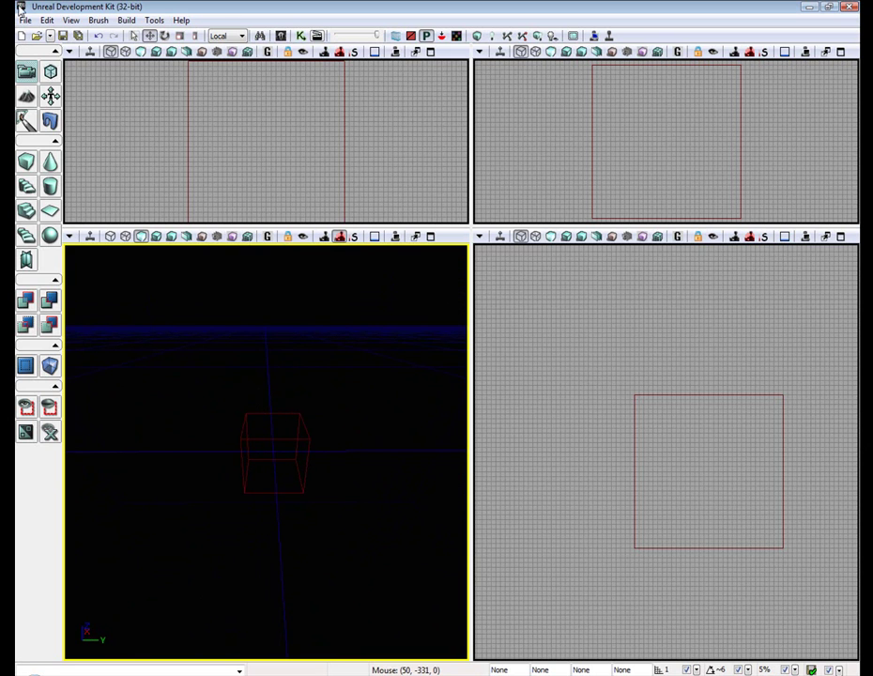
Add solid cube geometry to the level from the builder brush with CSG Add
{"action": "left_click", "coordinate": [267, 411]}
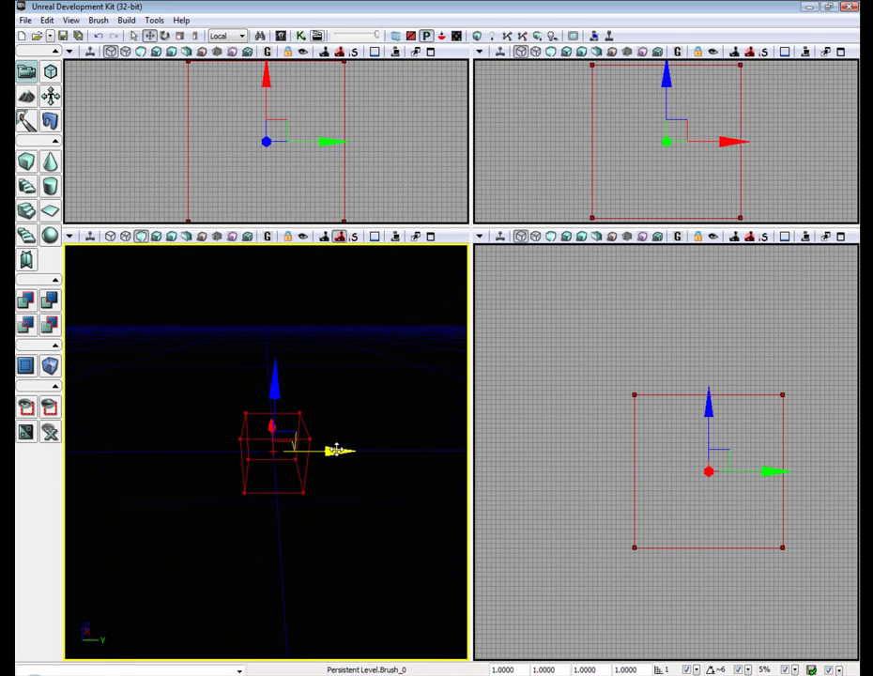
{"action": "left_click", "coordinate": [170, 503]}
{"action": "mouse_move", "coordinate": [170, 503]}
{"action": "right_mouse_down"}
{"action": "mouse_move", "coordinate": [271, 493]}
{"action": "mouse_move", "coordinate": [255, 504]}
{"action": "mouse_move", "coordinate": [220, 502]}
{"action": "mouse_move", "coordinate": [272, 503]}
{"action": "mouse_move", "coordinate": [269, 511]}
{"action": "mouse_move", "coordinate": [225, 507]}
{"action": "mouse_move", "coordinate": [300, 521]}
{"action": "right_mouse_up"}
{"action": "left_click", "coordinate": [26, 301]}
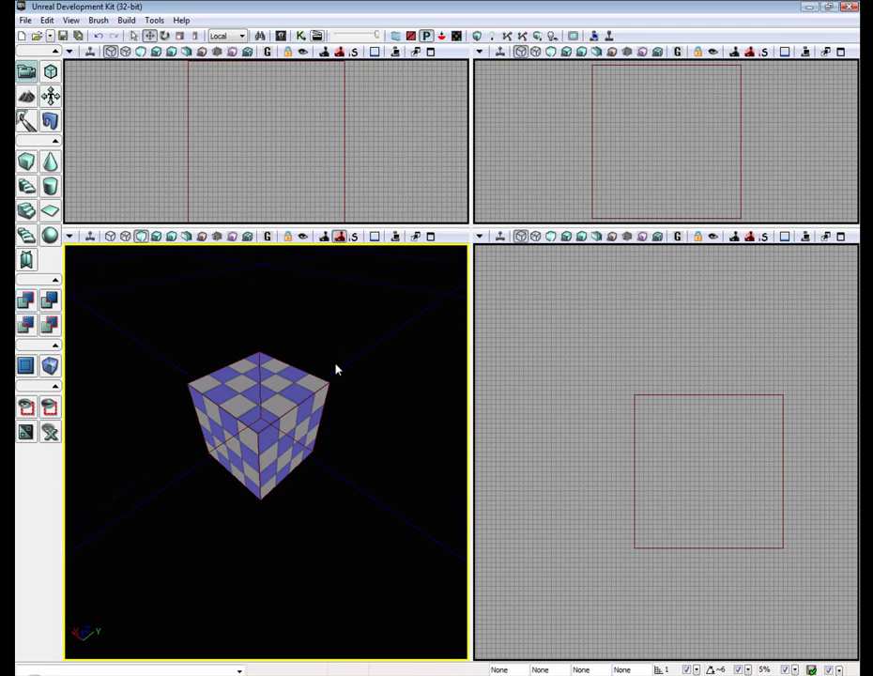
Subtract the builder brush volume from the solid cube with CSG Subtract
{"action": "mouse_move", "coordinate": [341, 366]}
{"action": "right_mouse_down"}
{"action": "mouse_move", "coordinate": [301, 368]}
{"action": "mouse_move", "coordinate": [82, 290]}
{"action": "right_mouse_up"}
{"action": "left_click", "coordinate": [52, 302]}
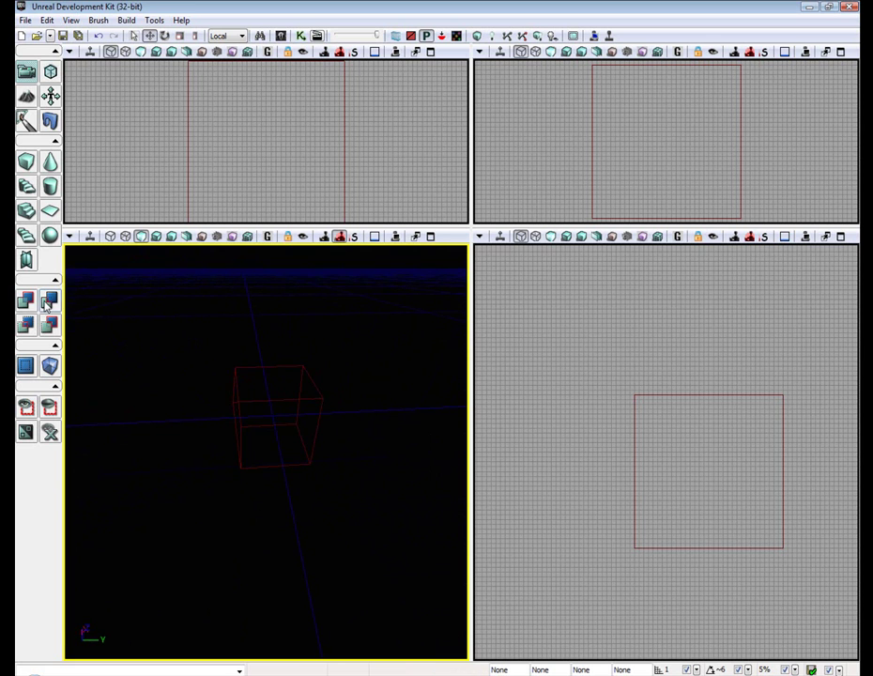
{"action": "mouse_move", "coordinate": [188, 347]}
{"action": "right_mouse_down"}
{"action": "mouse_move", "coordinate": [164, 352]}
{"action": "mouse_move", "coordinate": [202, 355]}
{"action": "mouse_move", "coordinate": [199, 346]}
{"action": "right_mouse_up"}
{"action": "right_click_drag", "start_coordinate": [94, 284], "coordinate": [101, 284]}
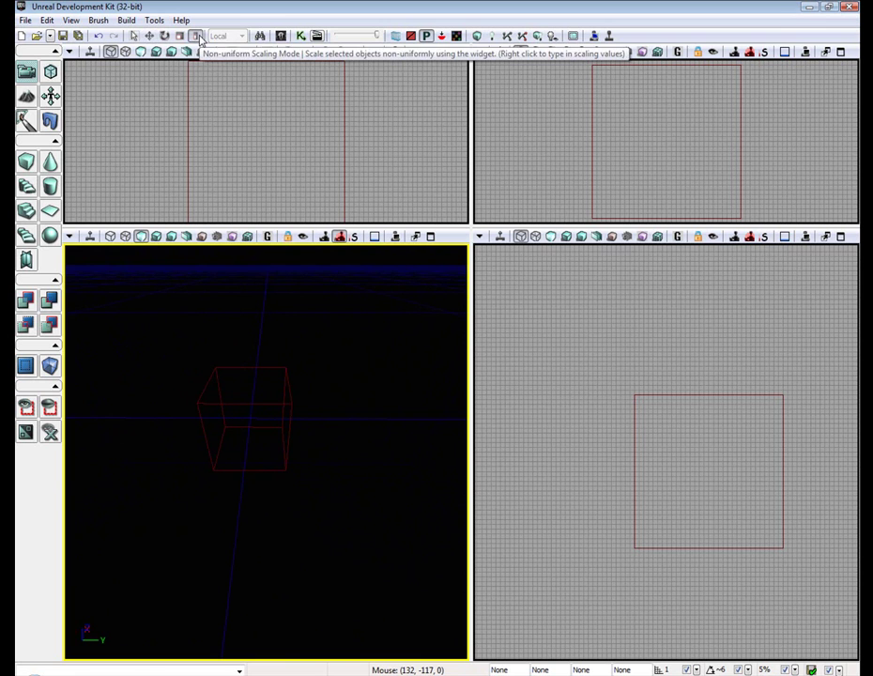
Create a new level without saving the changes to the current one
{"action": "left_click", "coordinate": [135, 36]}
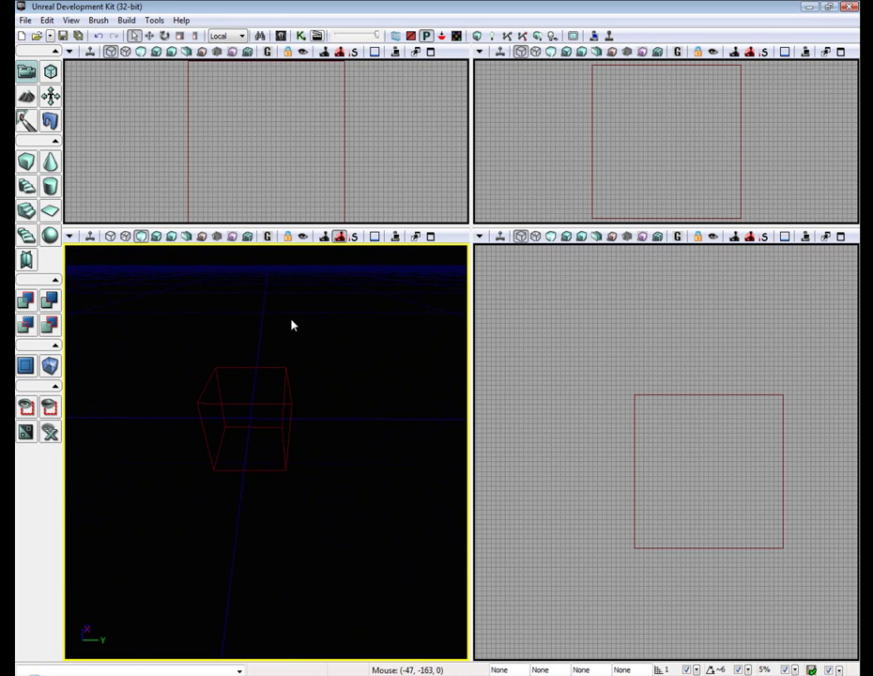
{"action": "left_click", "coordinate": [29, 21]}
{"action": "left_click", "coordinate": [38, 34]}
{"action": "left_click_drag", "start_coordinate": [425, 313], "coordinate": [537, 298]}
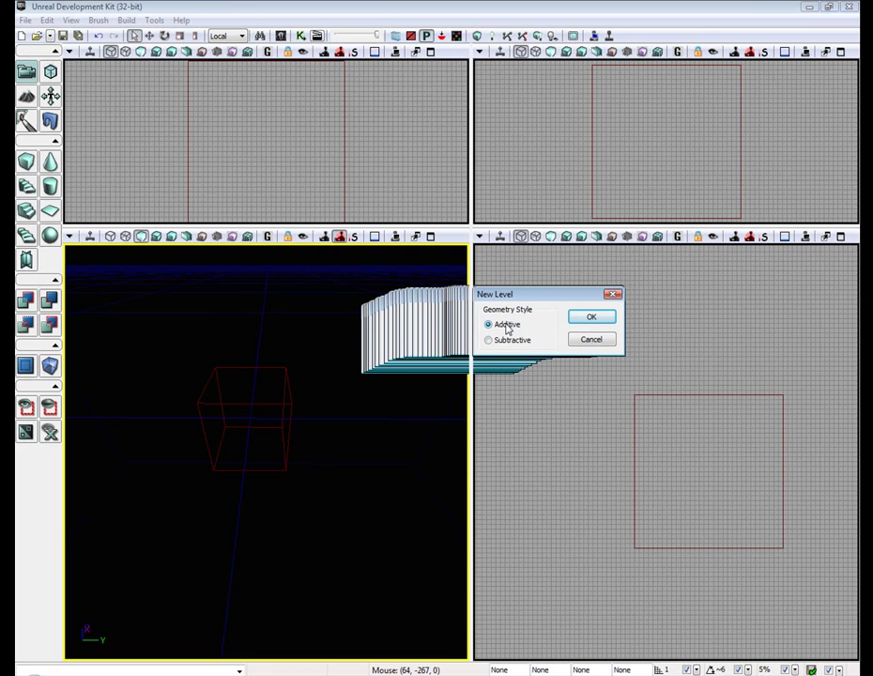
{"action": "left_click", "coordinate": [588, 319]}
{"action": "left_click", "coordinate": [498, 368]}
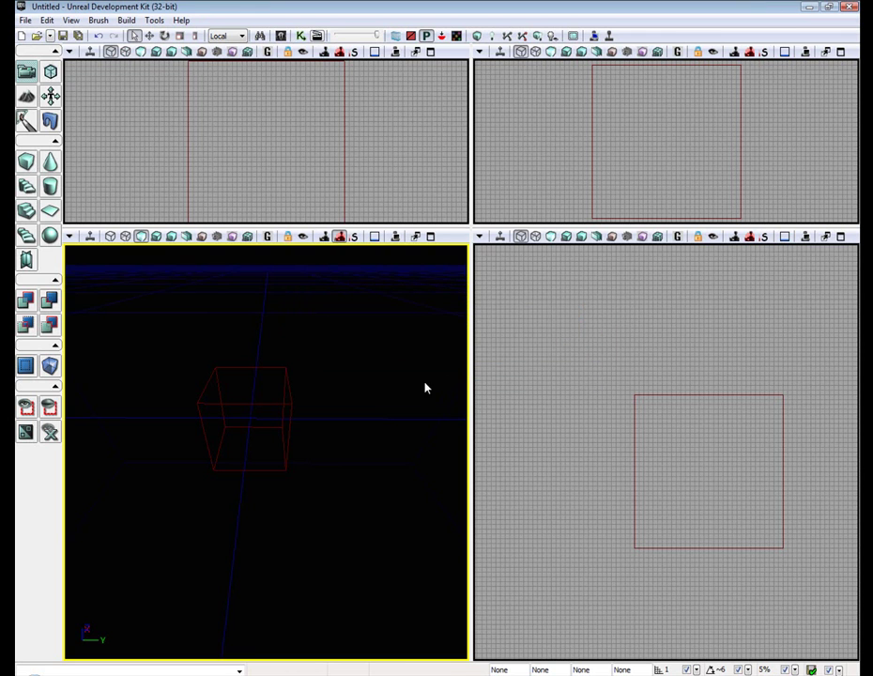
Carve a cube-shaped space with CSG Subtract and move the builder brush along Y so it partly overlaps that space
{"action": "right_click_drag", "start_coordinate": [291, 380], "coordinate": [118, 334]}
{"action": "left_click", "coordinate": [54, 298]}
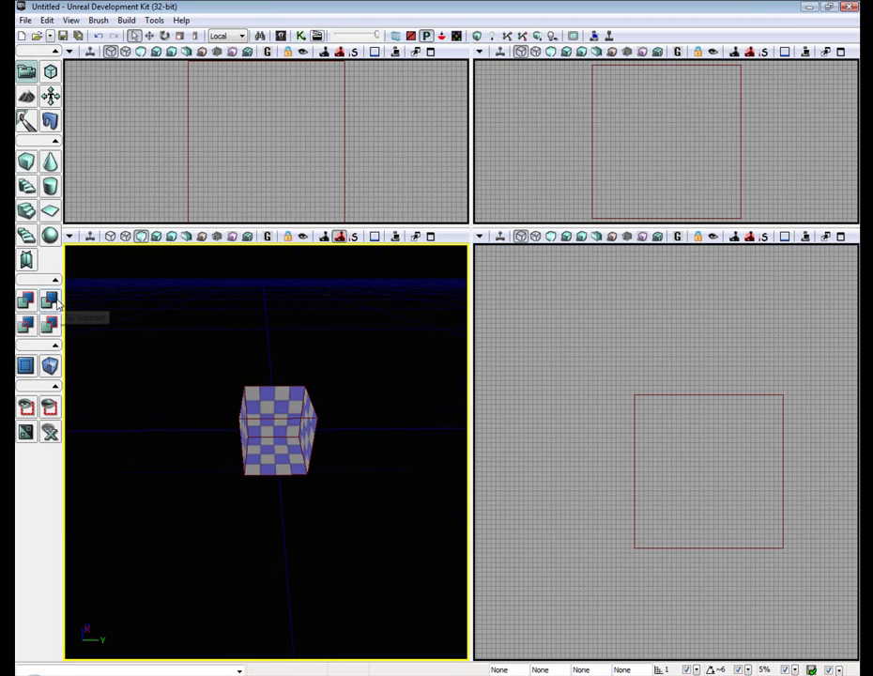
{"action": "left_click", "coordinate": [149, 35]}
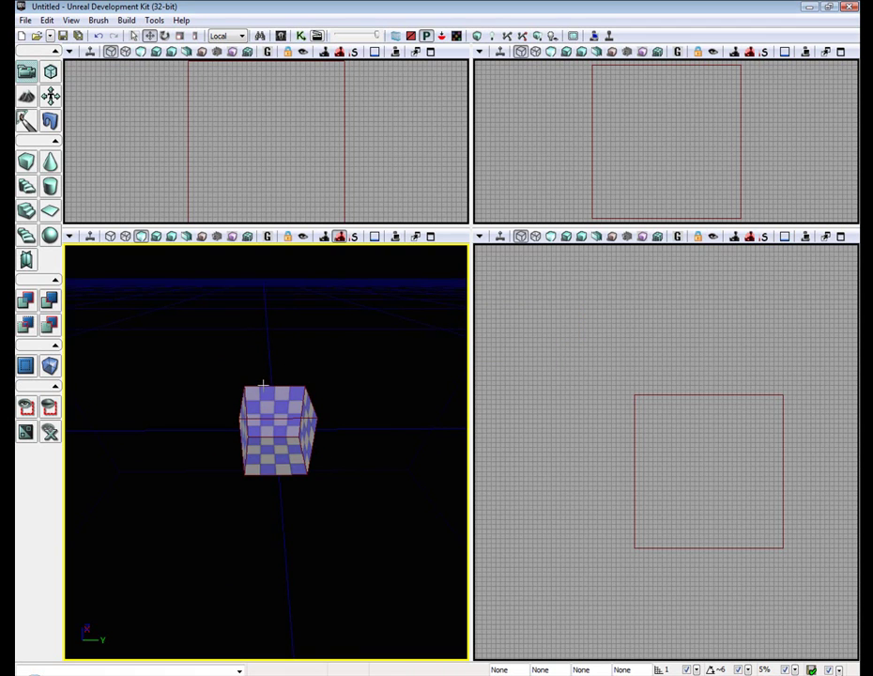
{"action": "left_click", "coordinate": [264, 389]}
{"action": "left_click_drag", "start_coordinate": [369, 433], "coordinate": [420, 434]}
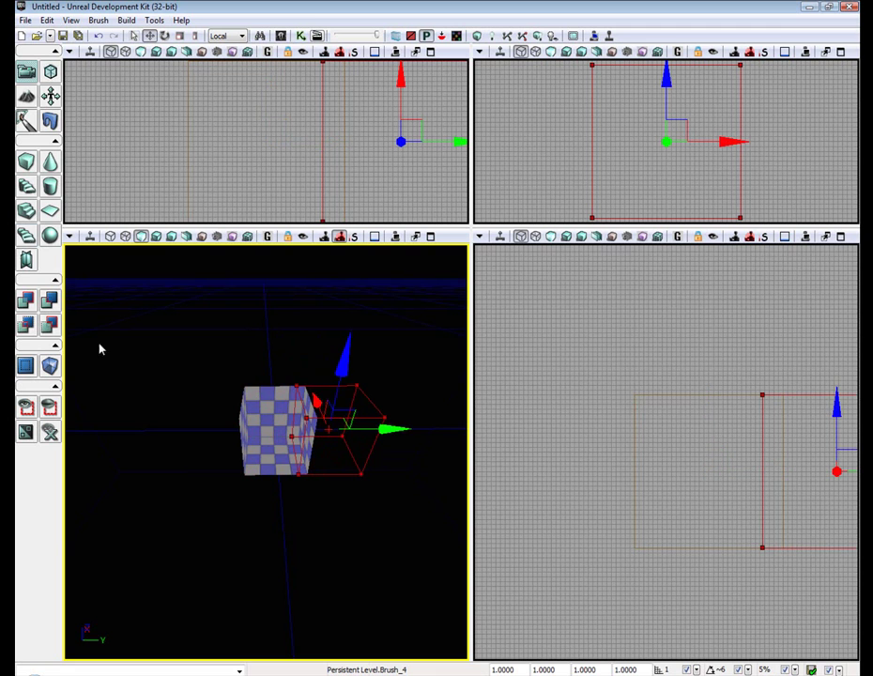
Carve further overlapping cube spaces, raising the builder brush along Z and moving it back along Y between cuts
{"action": "key", "text": "ctrl+a"}
{"action": "left_click_drag", "start_coordinate": [359, 358], "coordinate": [359, 293]}
{"action": "key", "text": "ctrl+a"}
{"action": "left_click_drag", "start_coordinate": [404, 370], "coordinate": [349, 371]}
{"action": "left_click", "coordinate": [52, 299]}
{"action": "mouse_move", "coordinate": [140, 319]}
{"action": "right_mouse_down"}
{"action": "mouse_move", "coordinate": [158, 323]}
{"action": "mouse_move", "coordinate": [188, 293]}
{"action": "mouse_move", "coordinate": [265, 251]}
{"action": "mouse_move", "coordinate": [150, 375]}
{"action": "mouse_move", "coordinate": [113, 319]}
{"action": "right_mouse_up"}
{"action": "key", "text": "w"}
{"action": "mouse_move", "coordinate": [266, 413]}
{"action": "right_mouse_down"}
{"action": "mouse_move", "coordinate": [188, 460]}
{"action": "mouse_move", "coordinate": [162, 511]}
{"action": "mouse_move", "coordinate": [272, 451]}
{"action": "mouse_move", "coordinate": [394, 436]}
{"action": "mouse_move", "coordinate": [418, 399]}
{"action": "mouse_move", "coordinate": [407, 401]}
{"action": "right_mouse_up"}
{"action": "key", "text": "s"}
Create a new level with Additive geometry style, discarding all changes to the current level
{"action": "left_click", "coordinate": [25, 20]}
{"action": "left_click", "coordinate": [79, 64]}
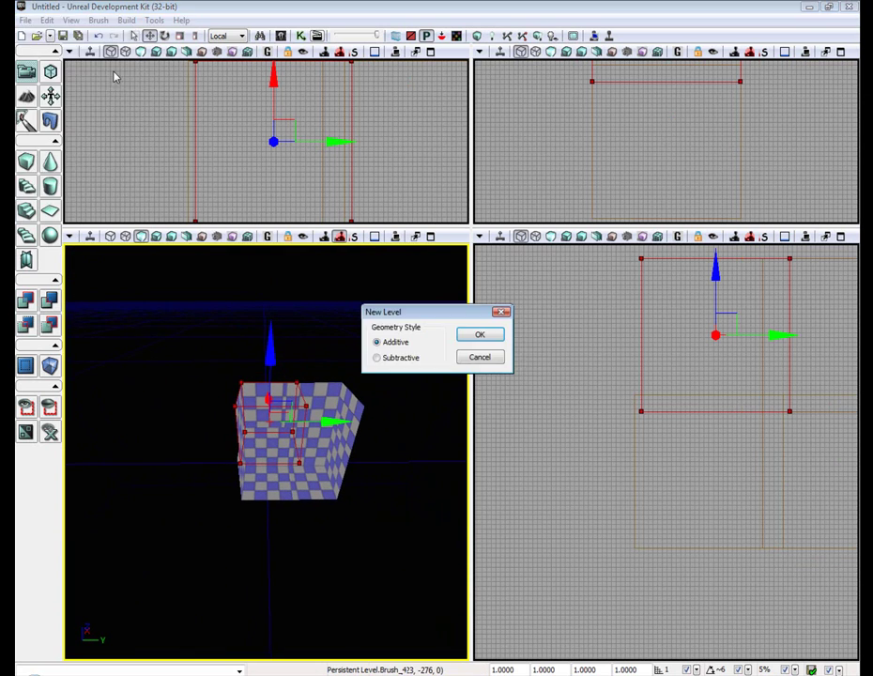
{"action": "left_click", "coordinate": [479, 337]}
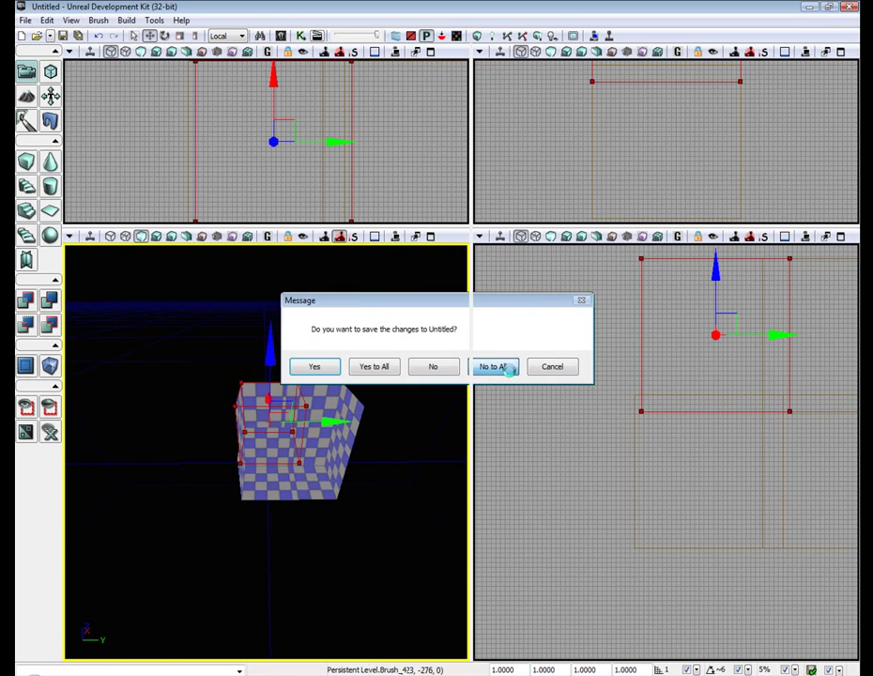
{"action": "left_click", "coordinate": [500, 366]}
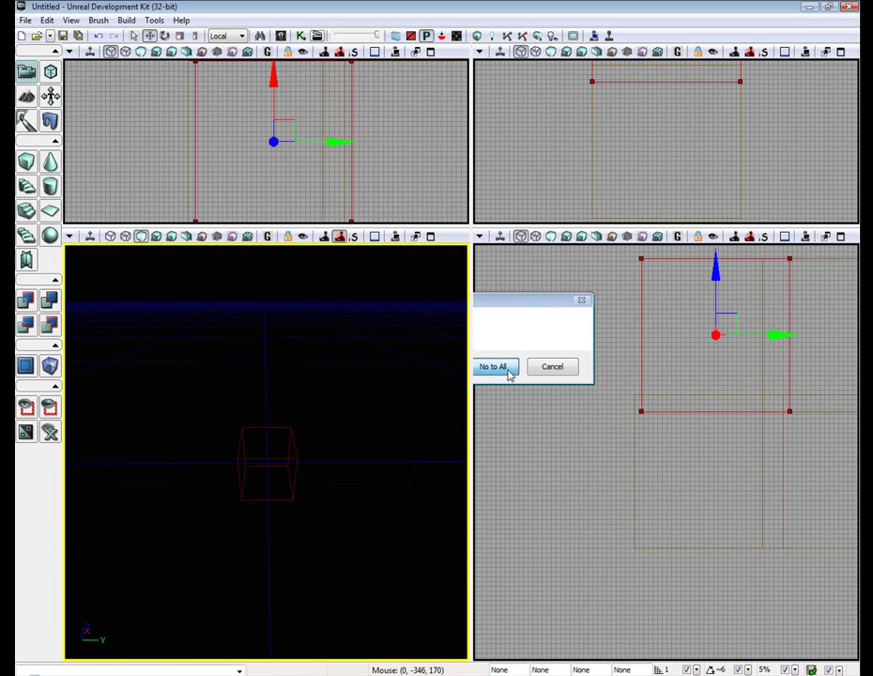
Build the cube builder brush with X 1024, Y 1024 and Z 16
{"action": "right_click", "coordinate": [27, 163]}
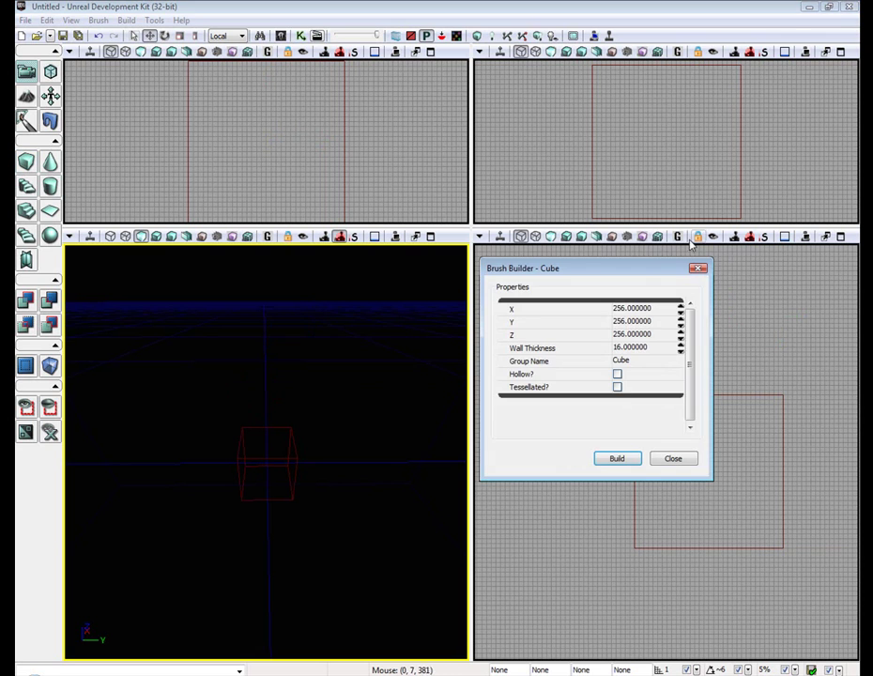
{"action": "left_click", "coordinate": [632, 310]}
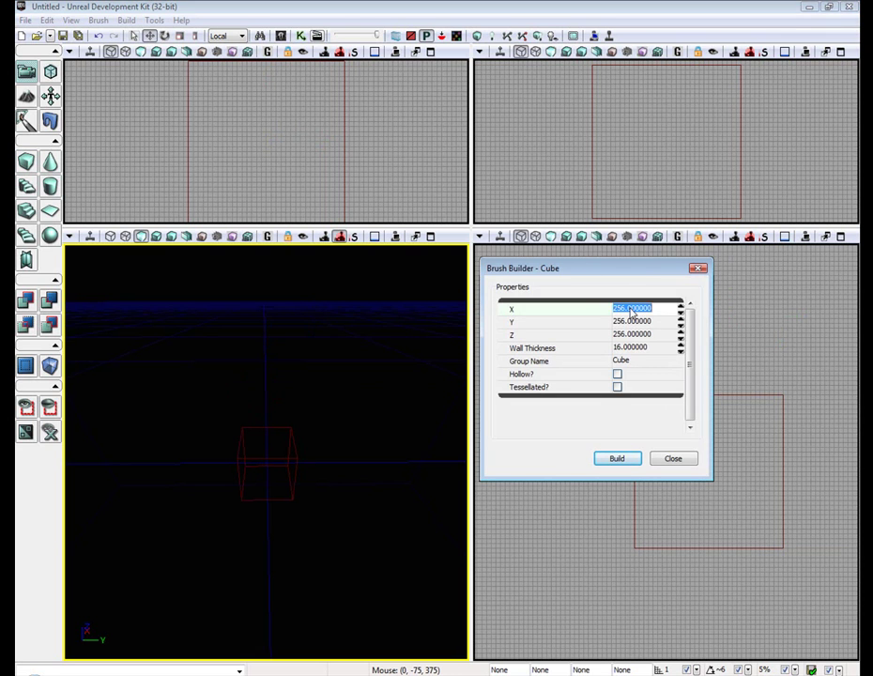
{"action": "type", "text": "1024"}
{"action": "key", "text": "Tab"}
{"action": "type", "text": "1024"}
{"action": "key", "text": "Tab"}
{"action": "type", "text": "16"}
{"action": "key", "text": "Return"}
{"action": "left_click", "coordinate": [670, 460]}
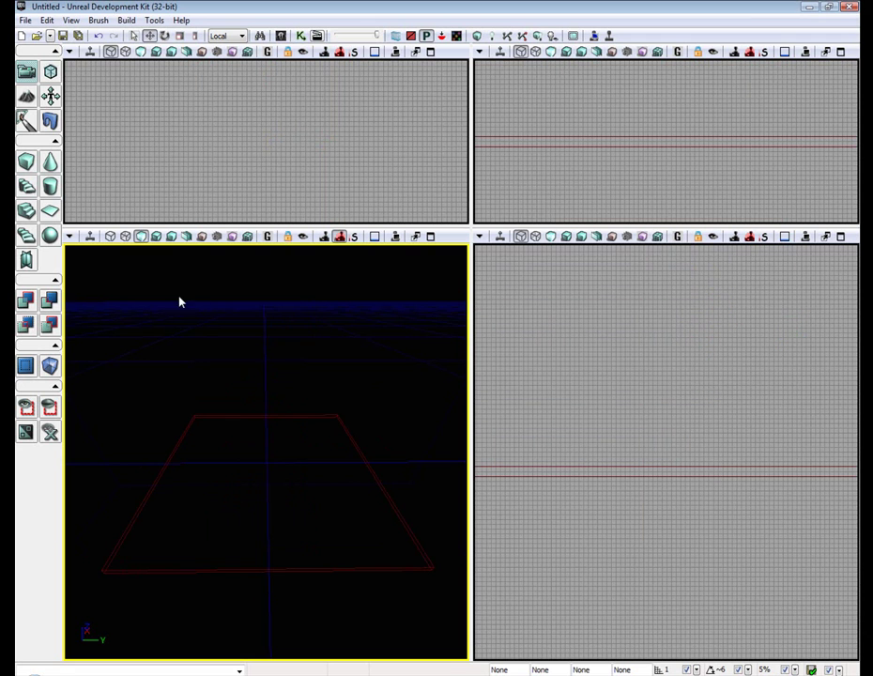
Add the flat builder brush to the level as a solid floor with CSG Add
{"action": "left_click", "coordinate": [23, 302]}
{"action": "mouse_move", "coordinate": [244, 350]}
{"action": "right_mouse_down"}
{"action": "mouse_move", "coordinate": [244, 371]}
{"action": "mouse_move", "coordinate": [280, 409]}
{"action": "right_mouse_up"}
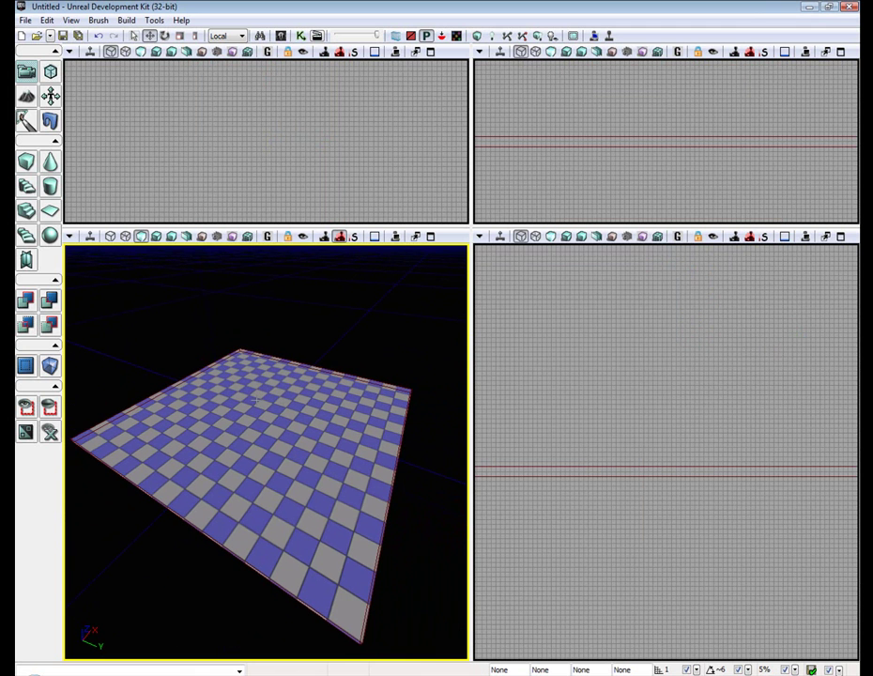
{"action": "right_click_drag", "start_coordinate": [296, 357], "coordinate": [254, 397]}
Add a point light on the floor surface and raise it along Z above the floor
{"action": "right_click", "coordinate": [236, 366]}
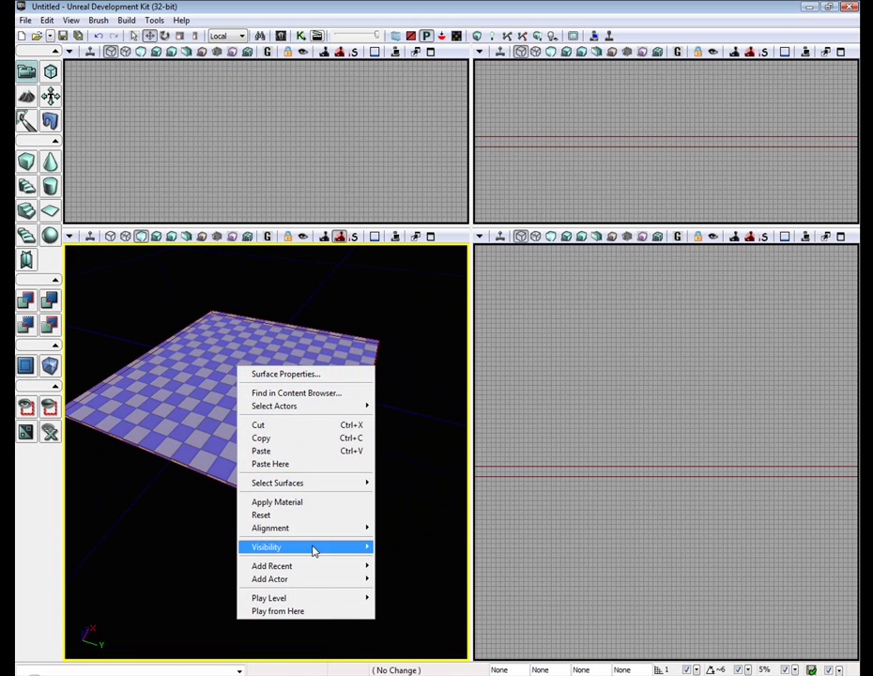
{"action": "mouse_move", "coordinate": [309, 580]}
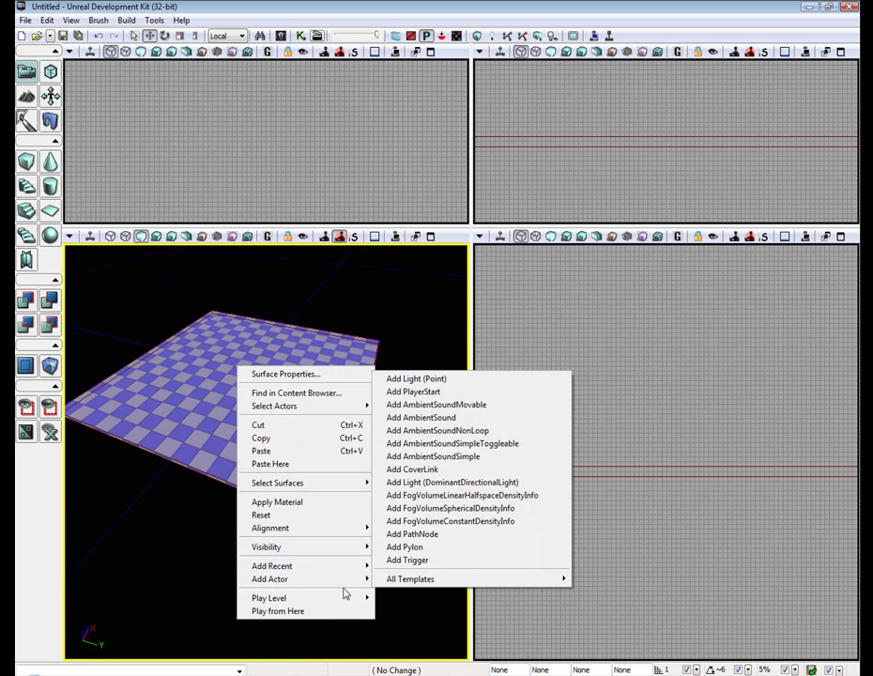
{"action": "left_click", "coordinate": [399, 379]}
{"action": "left_click_drag", "start_coordinate": [229, 316], "coordinate": [221, 202]}
{"action": "right_click_drag", "start_coordinate": [229, 317], "coordinate": [152, 307]}
{"action": "scroll", "coordinate": [387, 384], "scroll_direction": "down", "scroll_amount": 3}
{"action": "left_click_drag", "start_coordinate": [347, 364], "coordinate": [324, 321]}
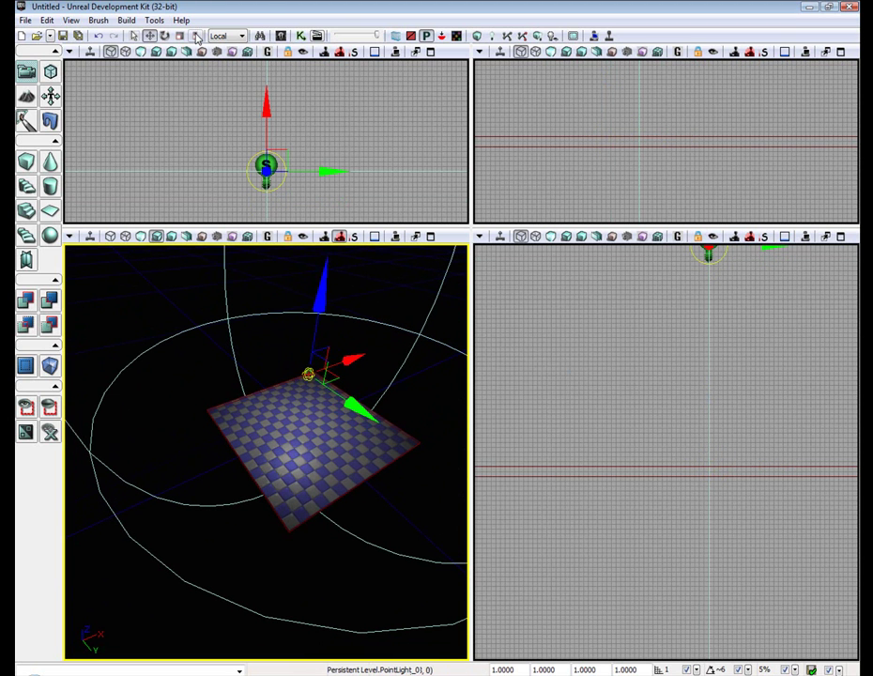
Scale the point light with Non-uniform Scaling along its vertical axis and return to translation mode
{"action": "left_click", "coordinate": [198, 36]}
{"action": "mouse_move", "coordinate": [324, 289]}
{"action": "left_mouse_down"}
{"action": "mouse_move", "coordinate": [325, 306]}
{"action": "mouse_move", "coordinate": [325, 266]}
{"action": "left_mouse_up"}
{"action": "left_click", "coordinate": [150, 36]}
Add a PlayerStart on the floor below the light and nudge it slightly along X
{"action": "left_click_drag", "start_coordinate": [260, 419], "coordinate": [302, 328]}
{"action": "right_click", "coordinate": [261, 418]}
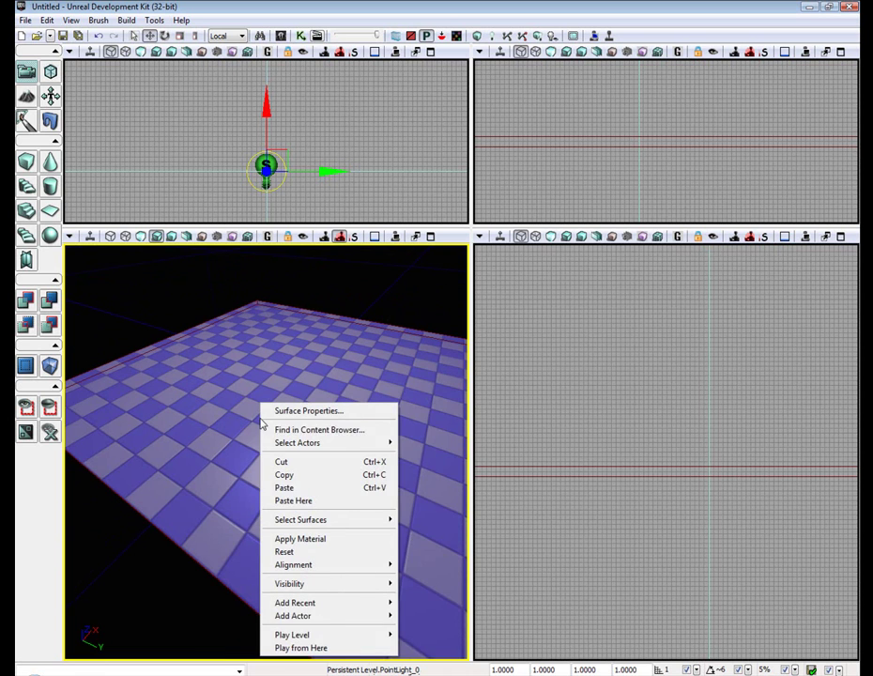
{"action": "mouse_move", "coordinate": [327, 618]}
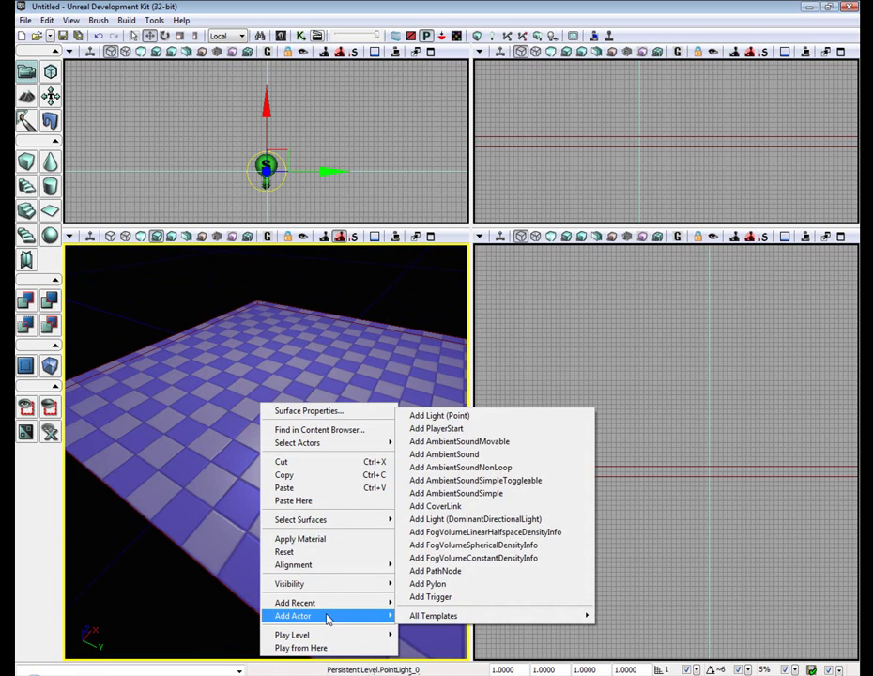
{"action": "left_click", "coordinate": [459, 429]}
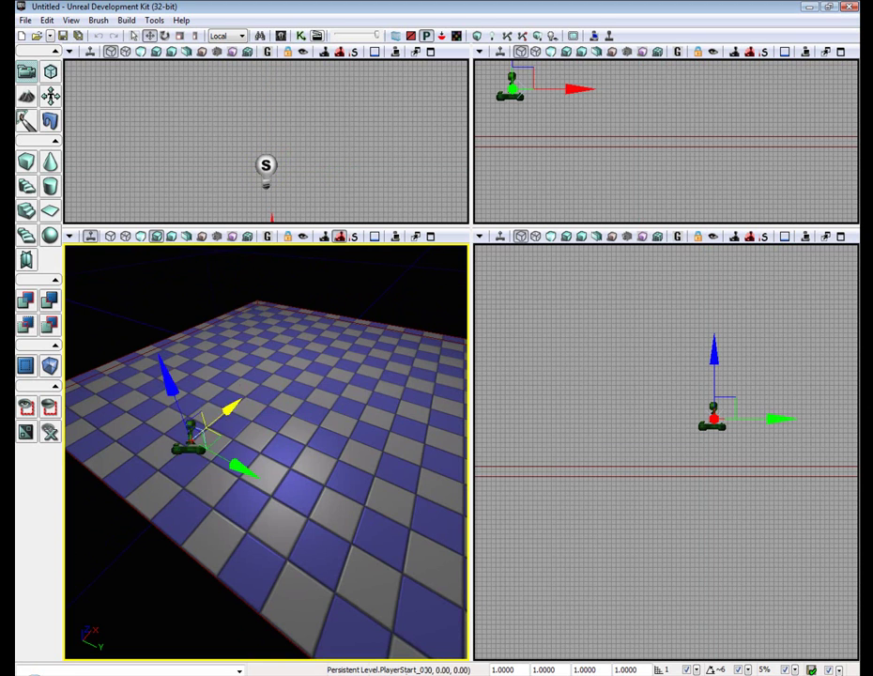
{"action": "left_click_drag", "start_coordinate": [277, 369], "coordinate": [281, 366]}
{"action": "mouse_move", "coordinate": [393, 413]}
{"action": "right_mouse_down"}
{"action": "mouse_move", "coordinate": [328, 413]}
{"action": "mouse_move", "coordinate": [418, 413]}
{"action": "mouse_move", "coordinate": [380, 428]}
{"action": "right_mouse_up"}
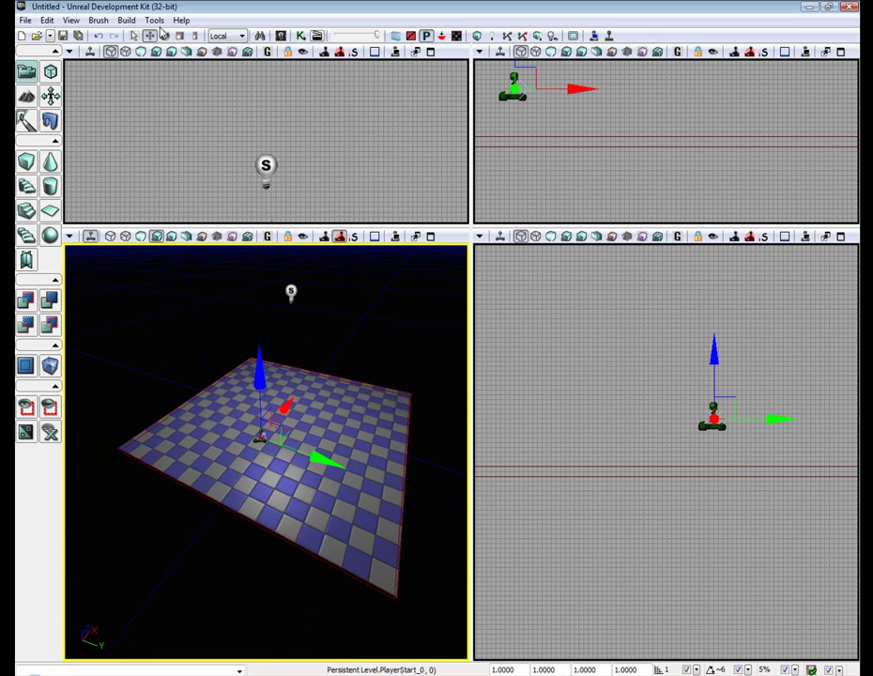
Build the lighting for BSP and static meshes at Preview quality without Lightmass, and dismiss the map check
{"action": "left_click", "coordinate": [136, 21]}
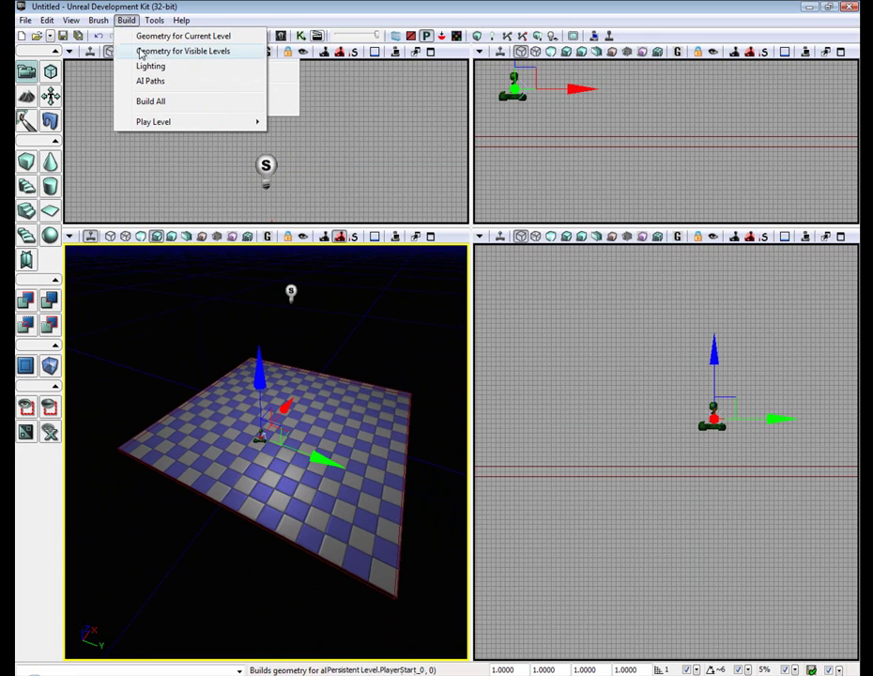
{"action": "left_click", "coordinate": [150, 67]}
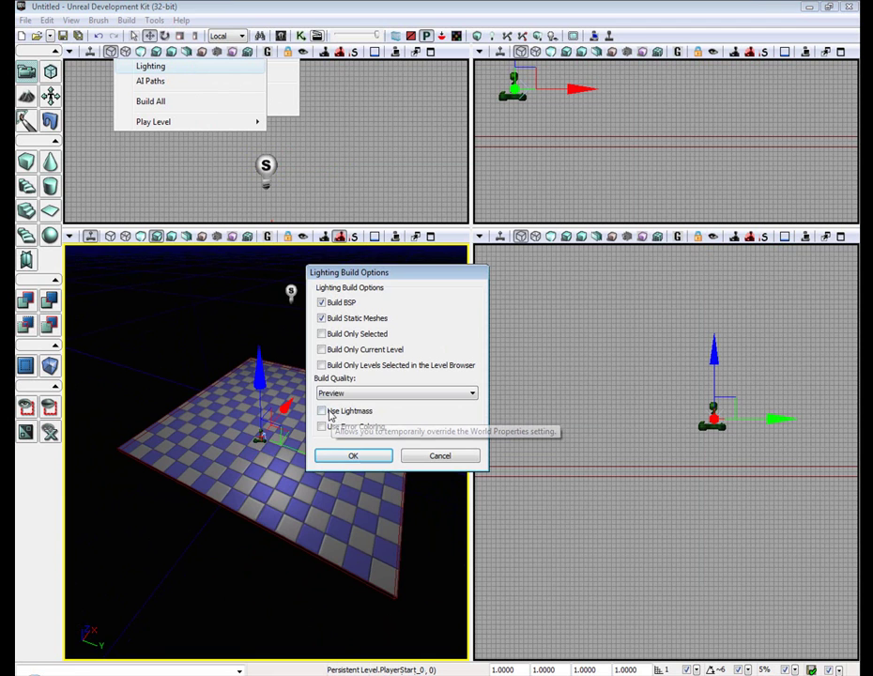
{"action": "left_click", "coordinate": [361, 459]}
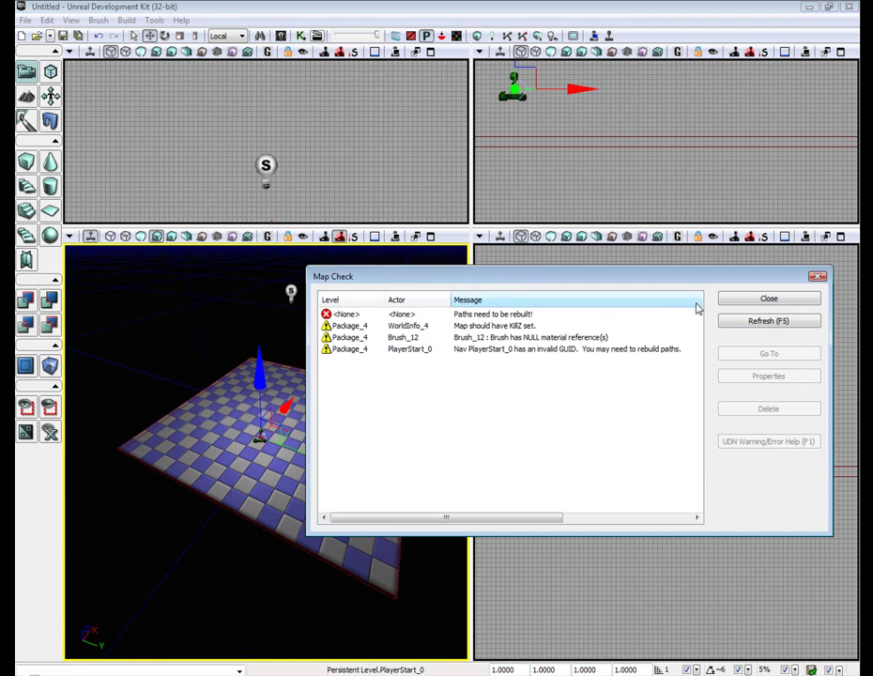
{"action": "left_click", "coordinate": [768, 300]}
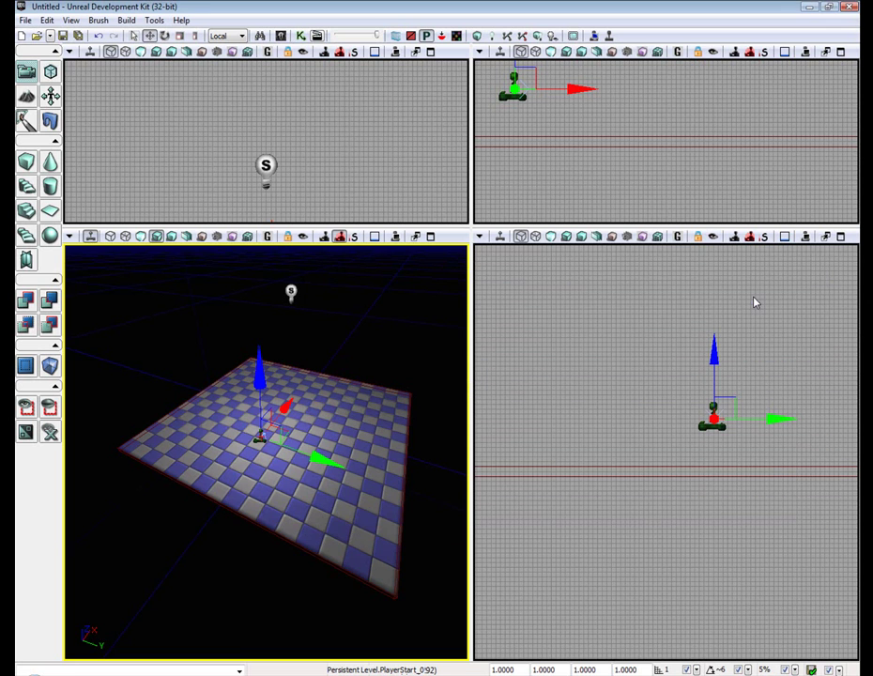
Play-test the level from a spot on the floor, fire the weapon, and exit the in-editor game
{"action": "left_click", "coordinate": [128, 20]}
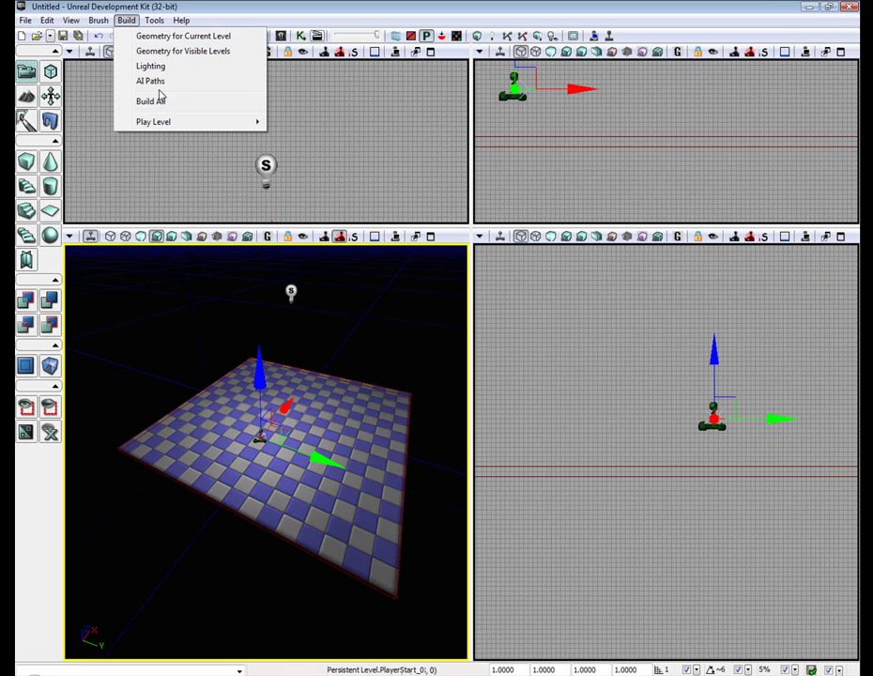
{"action": "left_click", "coordinate": [184, 328]}
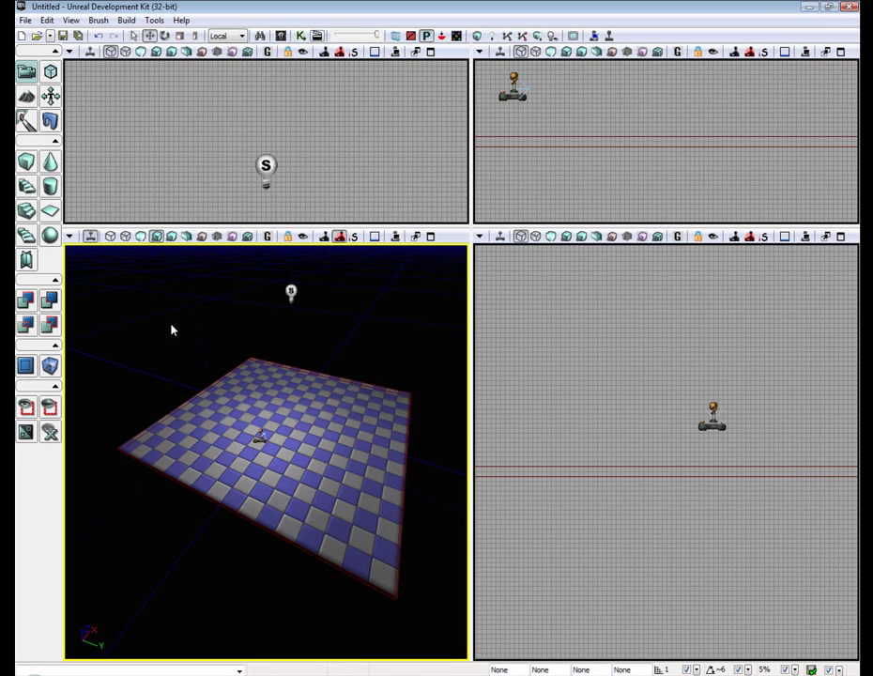
{"action": "right_click_drag", "start_coordinate": [183, 328], "coordinate": [269, 452]}
{"action": "right_click", "coordinate": [269, 451]}
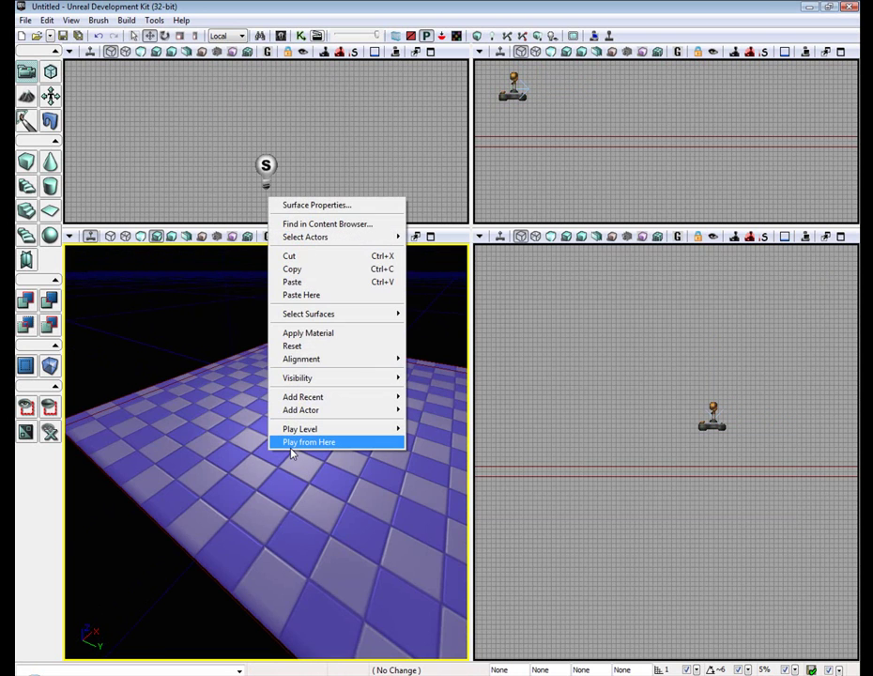
{"action": "left_click", "coordinate": [291, 447]}
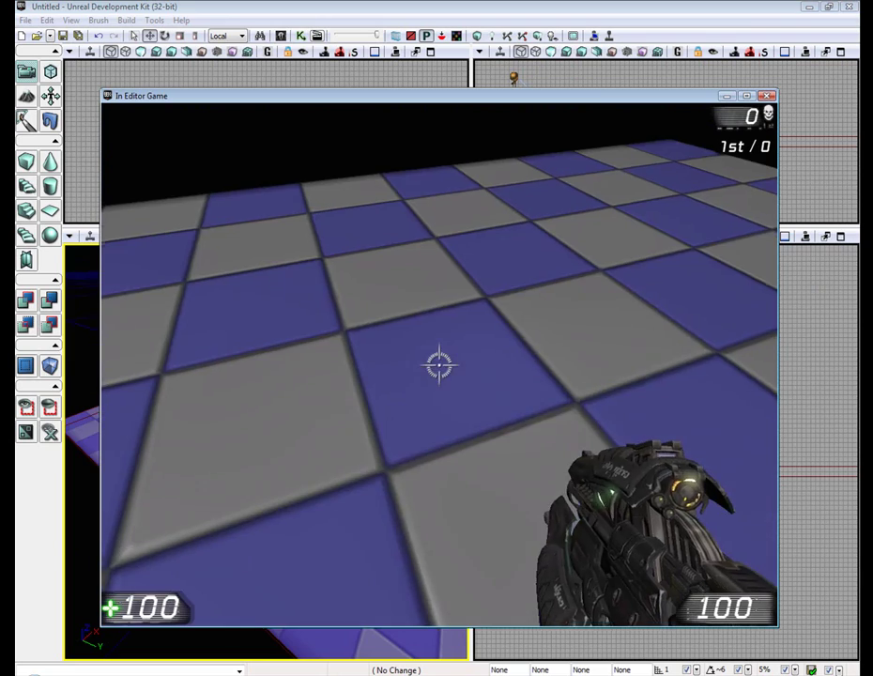
{"action": "left_click_drag", "start_coordinate": [438, 365], "coordinate": [439, 364]}
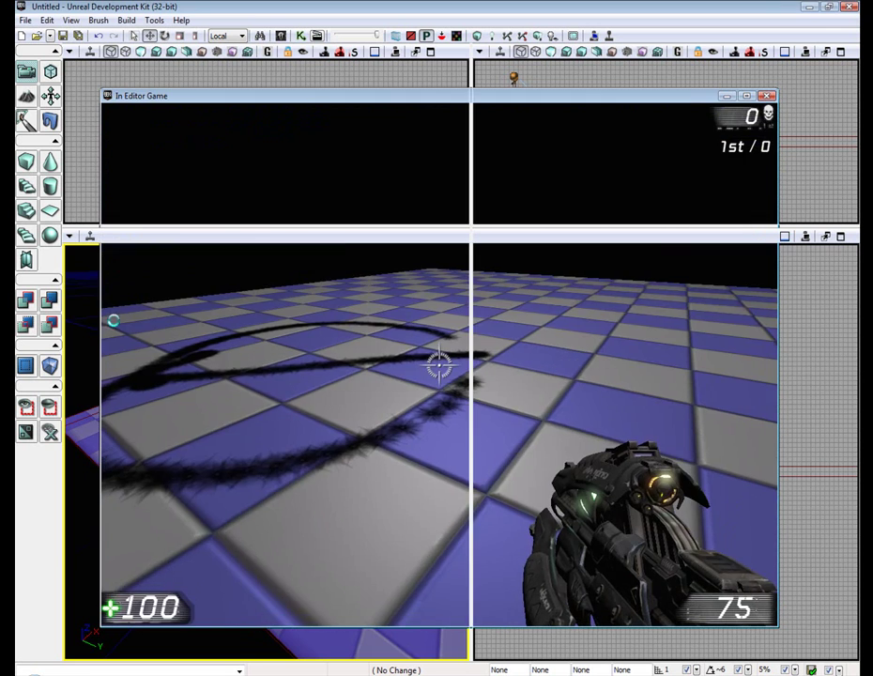
{"action": "key", "text": "Escape"}
{"action": "right_click_drag", "start_coordinate": [229, 364], "coordinate": [271, 383]}
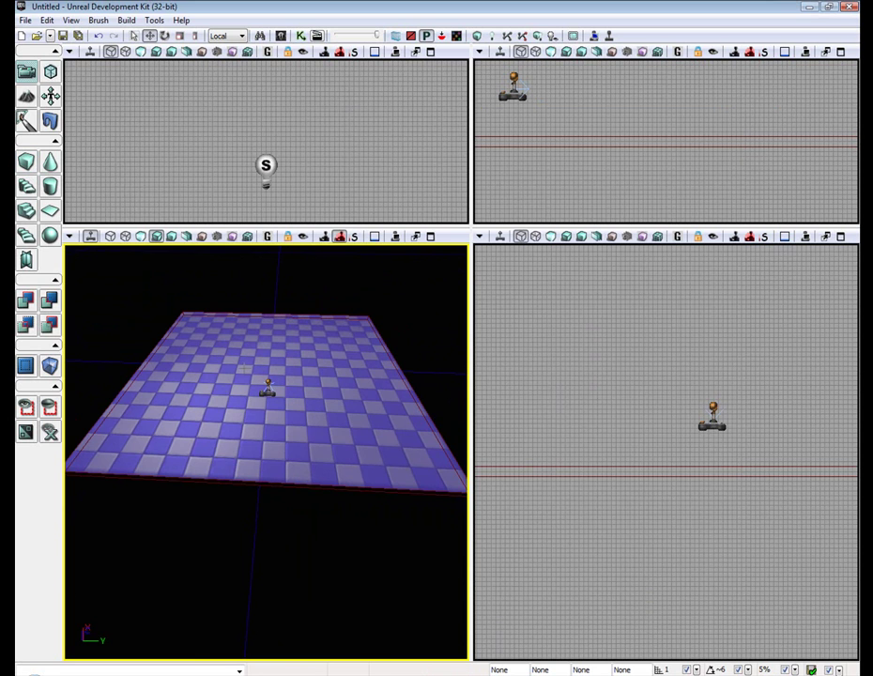
{"action": "right_click", "coordinate": [223, 381]}
{"action": "left_click", "coordinate": [170, 490]}
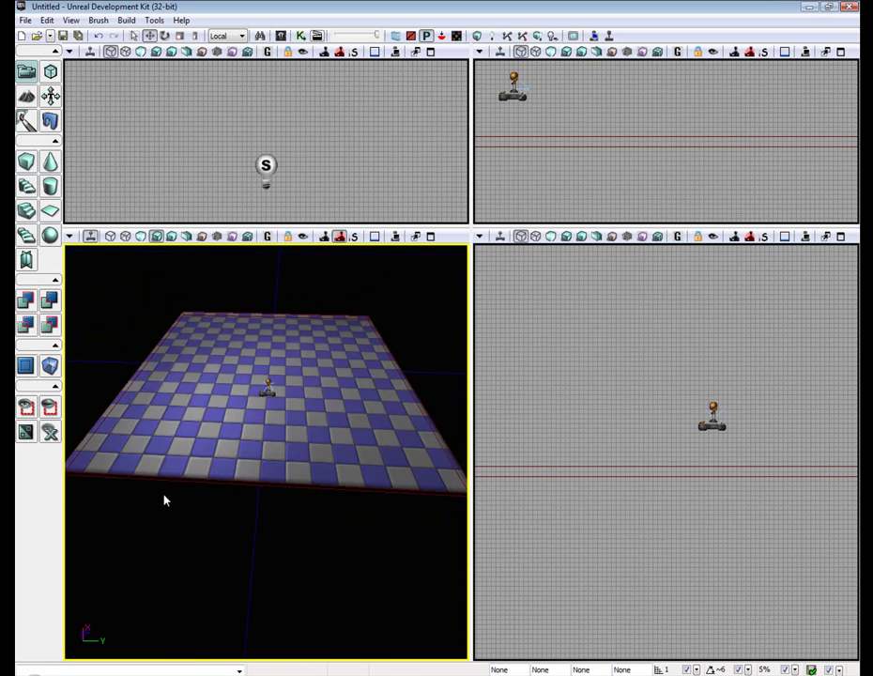
{"action": "right_click_drag", "start_coordinate": [296, 351], "coordinate": [284, 330]}
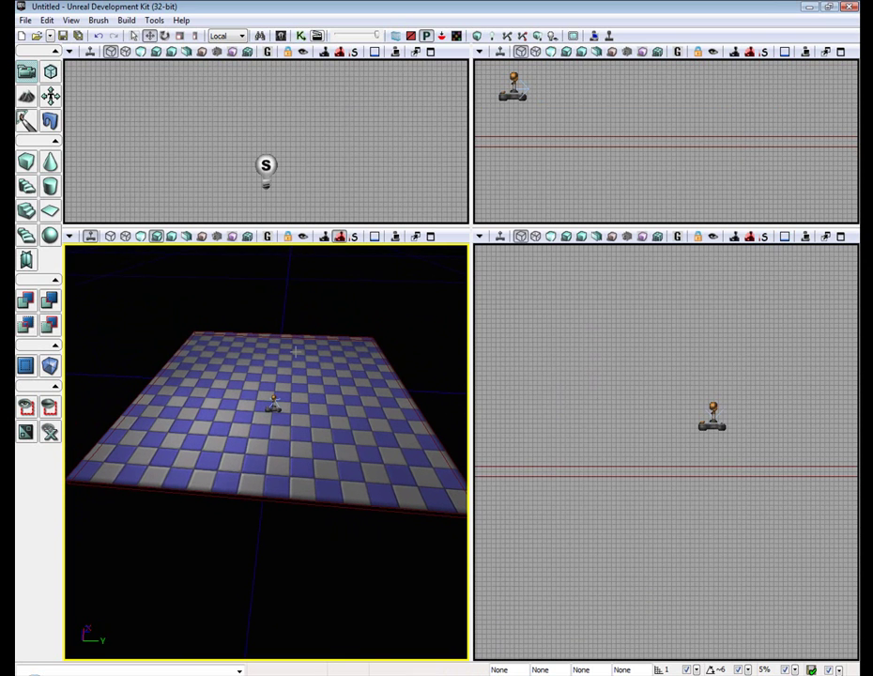
{"action": "left_click_drag", "start_coordinate": [296, 350], "coordinate": [295, 350]}
Open the Content Browser, place it beside the floor in the perspective view, and show the Cool Materials collection
{"action": "left_click", "coordinate": [75, 21]}
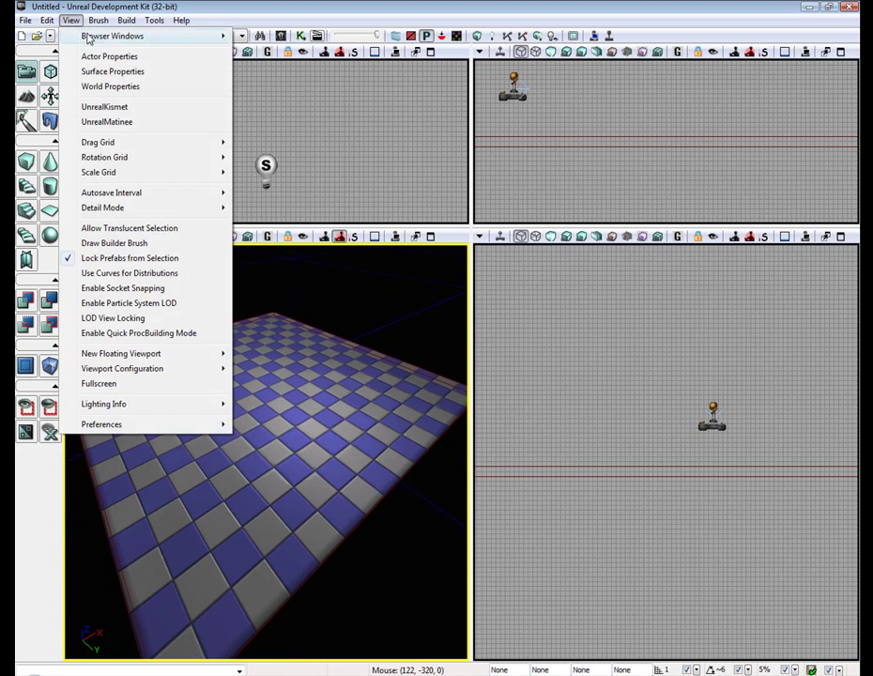
{"action": "mouse_move", "coordinate": [104, 36]}
{"action": "left_click", "coordinate": [267, 37]}
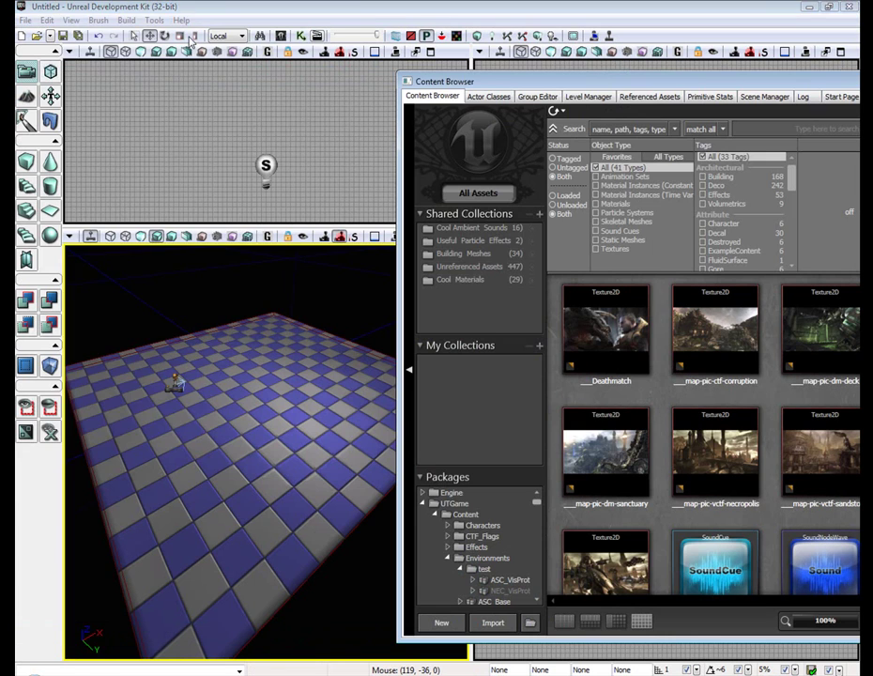
{"action": "left_click", "coordinate": [72, 20]}
{"action": "mouse_move", "coordinate": [113, 35]}
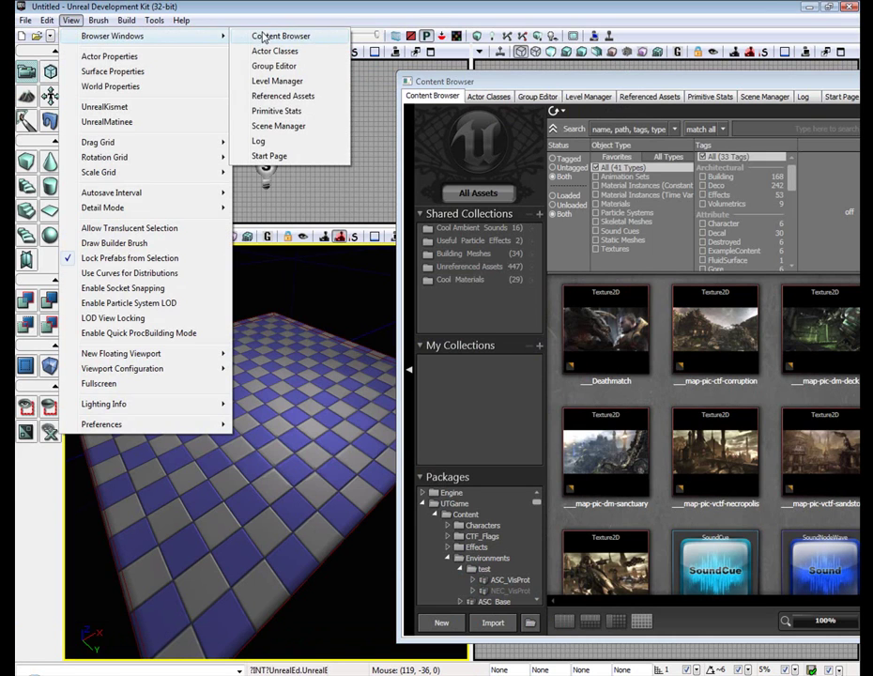
{"action": "left_click", "coordinate": [496, 83]}
{"action": "left_click_drag", "start_coordinate": [496, 82], "coordinate": [436, 69]}
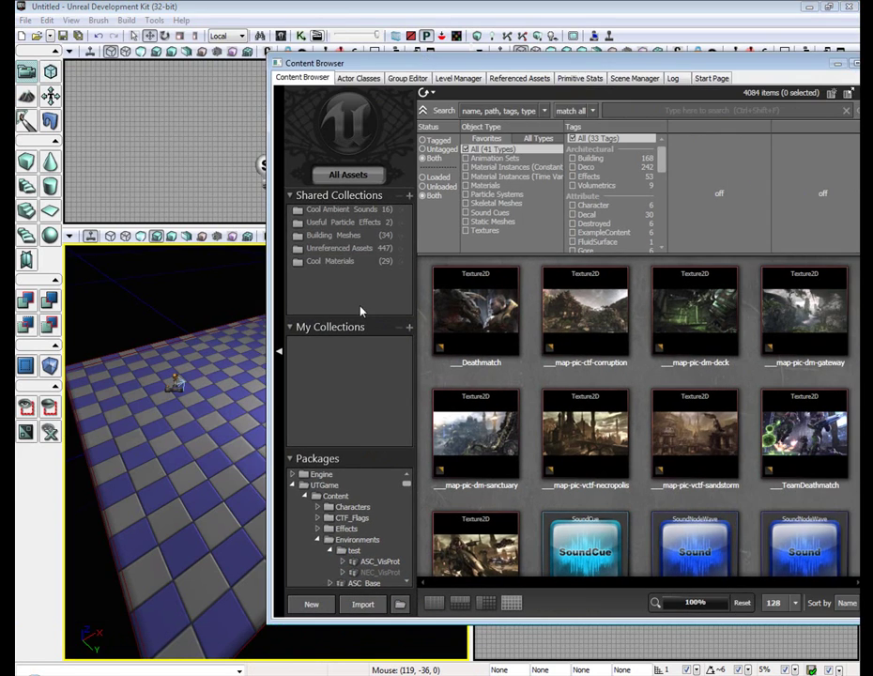
{"action": "left_click", "coordinate": [331, 261]}
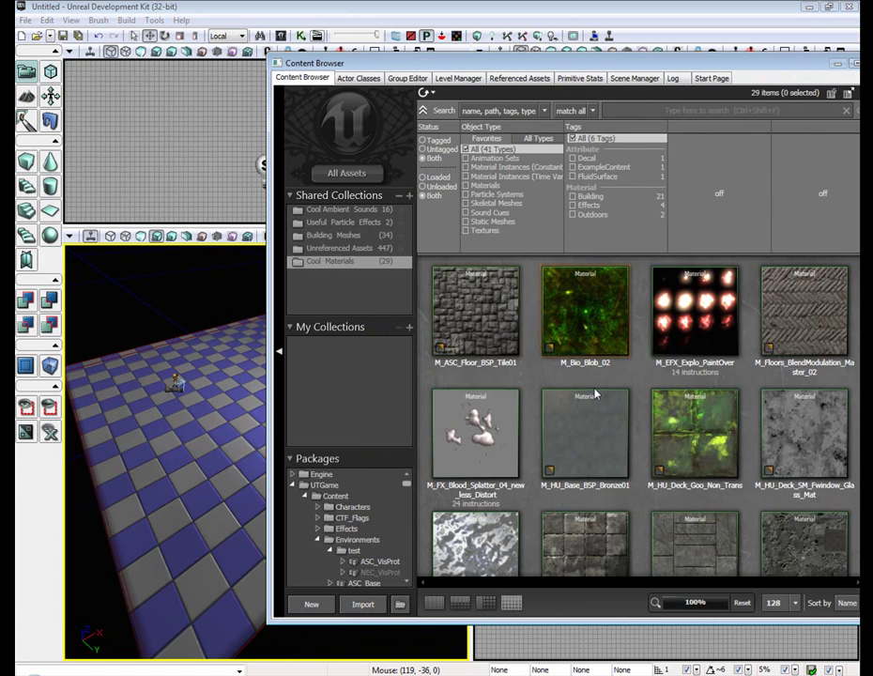
Apply the M_HU_Floors_BSP_Gray_Tiles material to the floor's top surface
{"action": "scroll", "coordinate": [594, 394], "scroll_direction": "down", "scroll_amount": 3}
{"action": "left_click", "coordinate": [595, 332]}
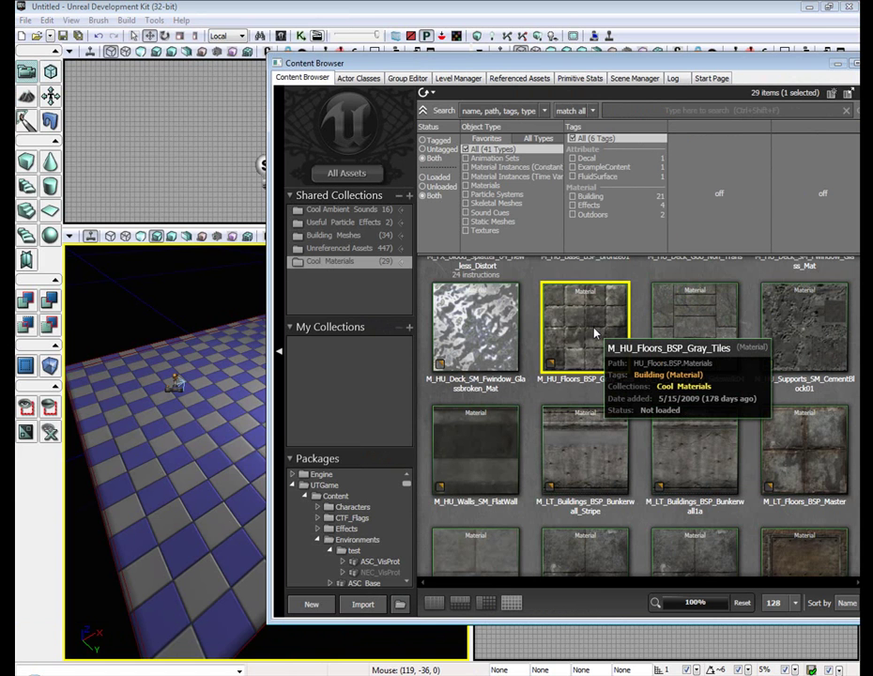
{"action": "left_click_drag", "start_coordinate": [594, 332], "coordinate": [267, 393]}
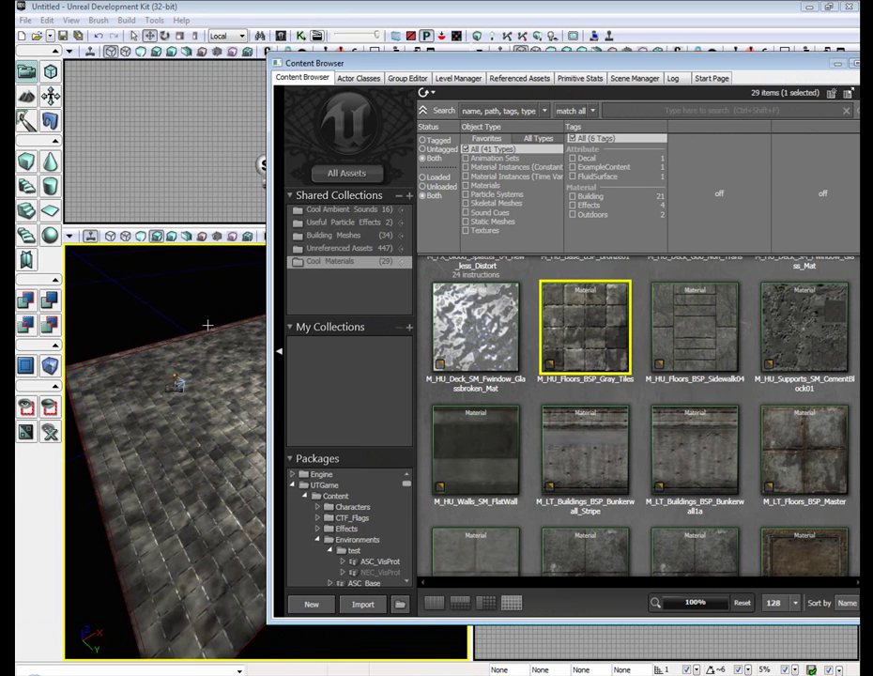
{"action": "right_click_drag", "start_coordinate": [202, 312], "coordinate": [216, 375]}
{"action": "right_click_drag", "start_coordinate": [94, 460], "coordinate": [94, 408]}
{"action": "mouse_move", "coordinate": [185, 292]}
{"action": "right_mouse_down"}
{"action": "mouse_move", "coordinate": [174, 329]}
{"action": "mouse_move", "coordinate": [184, 292]}
{"action": "right_mouse_up"}
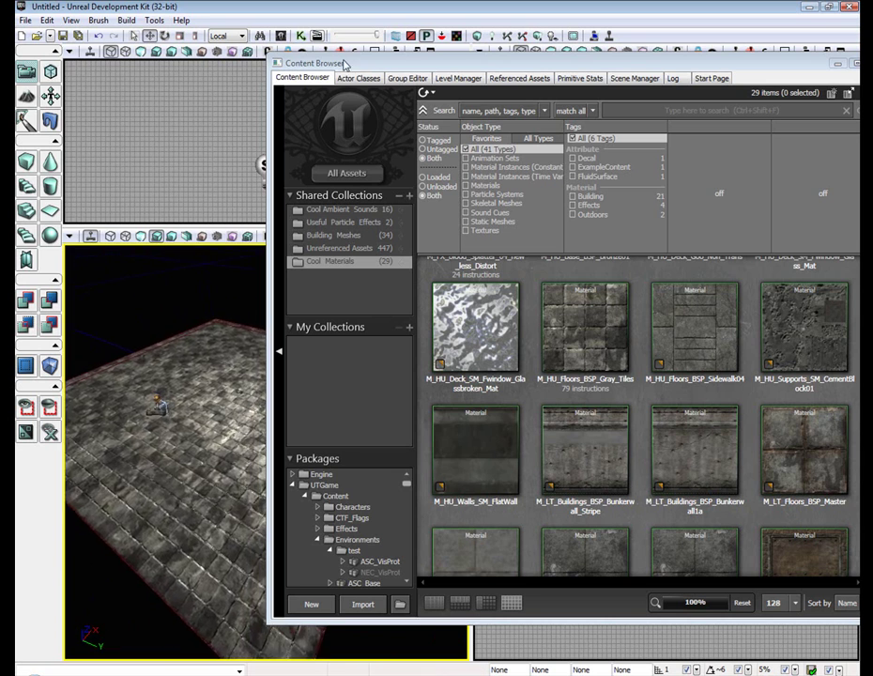
Apply the M_LT_Buildings_BSP_Bunkerwall_Stripe material to three selected floor surfaces, including the top and front side
{"action": "left_click_drag", "start_coordinate": [314, 64], "coordinate": [535, 68]}
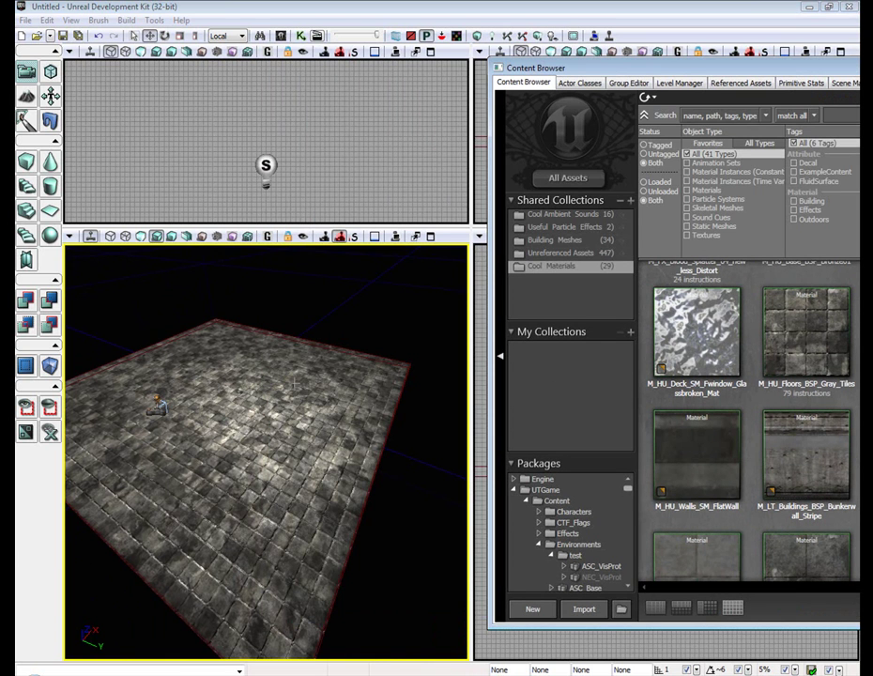
{"action": "left_click", "coordinate": [263, 386]}
{"action": "right_click_drag", "start_coordinate": [312, 319], "coordinate": [312, 353]}
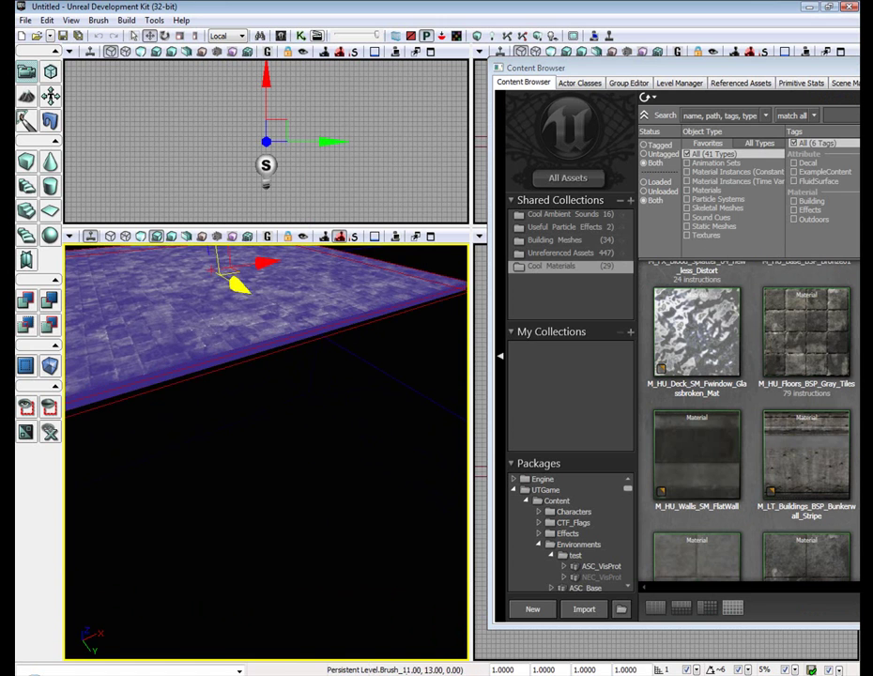
{"action": "right_click_drag", "start_coordinate": [377, 385], "coordinate": [279, 403]}
{"action": "left_click", "coordinate": [279, 400], "text": "ctrl"}
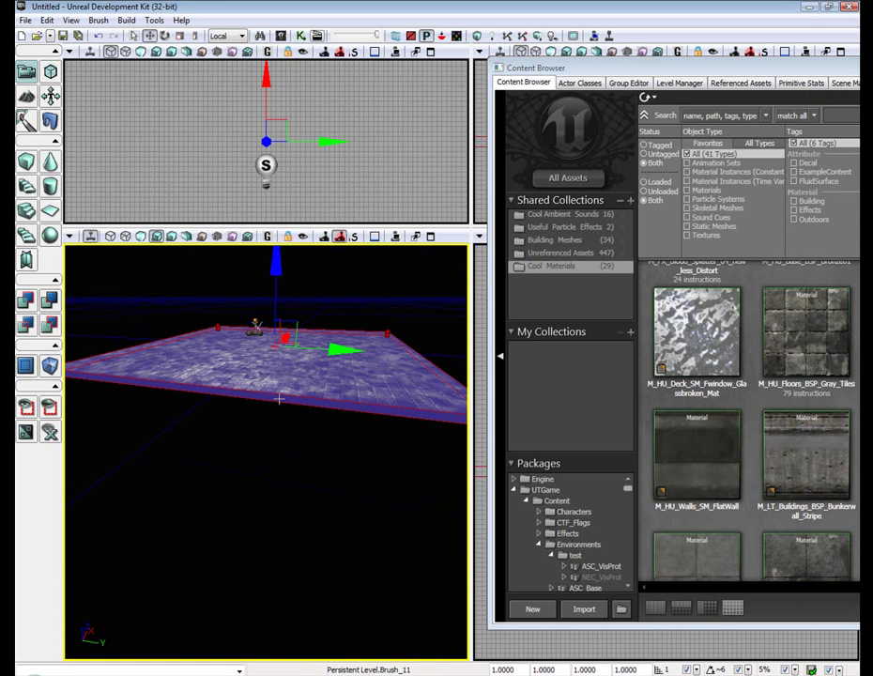
{"action": "right_click", "coordinate": [785, 462]}
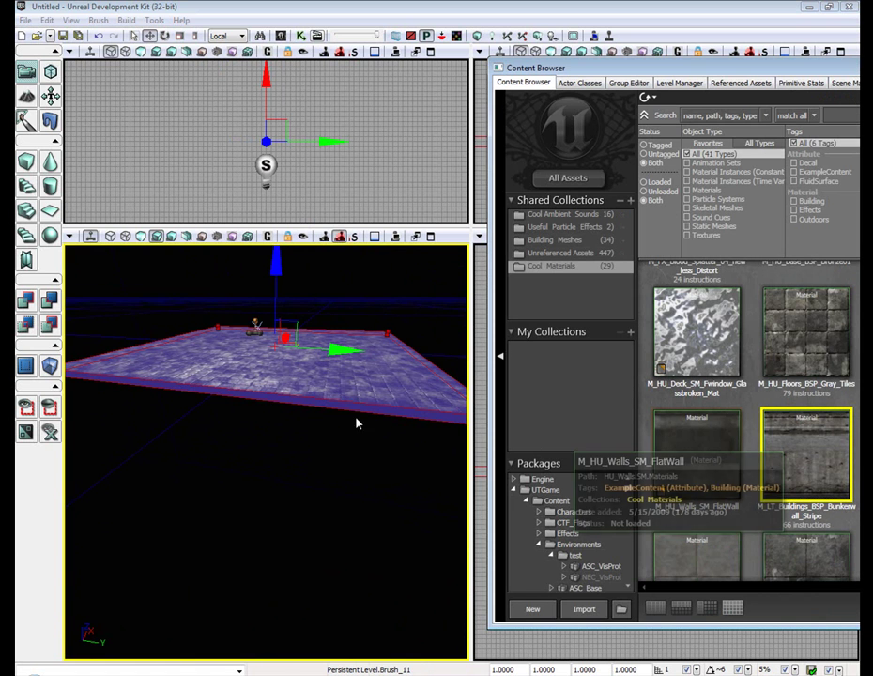
{"action": "right_click", "coordinate": [287, 363]}
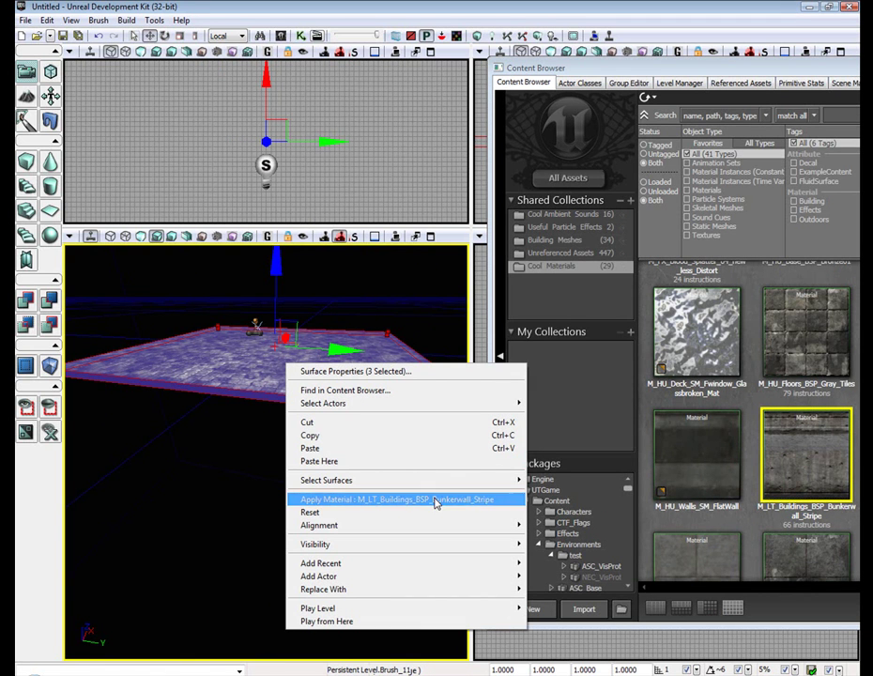
{"action": "left_click", "coordinate": [435, 504]}
{"action": "left_click", "coordinate": [429, 502]}
{"action": "left_click_drag", "start_coordinate": [429, 502], "coordinate": [441, 376]}
{"action": "right_click_drag", "start_coordinate": [441, 375], "coordinate": [68, 401]}
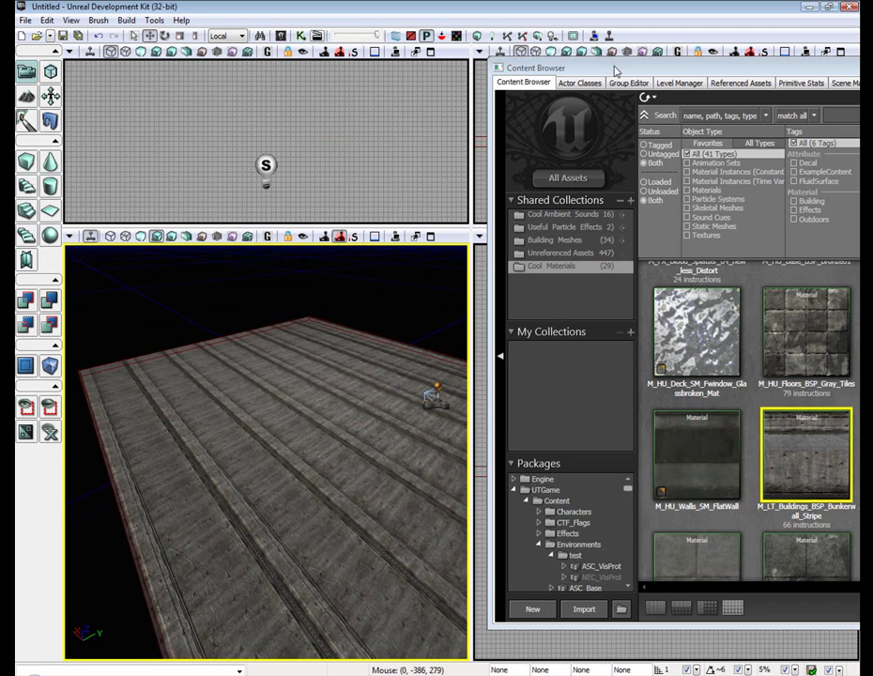
{"action": "right_click_drag", "start_coordinate": [318, 350], "coordinate": [105, 360]}
{"action": "left_click_drag", "start_coordinate": [223, 423], "coordinate": [224, 417]}
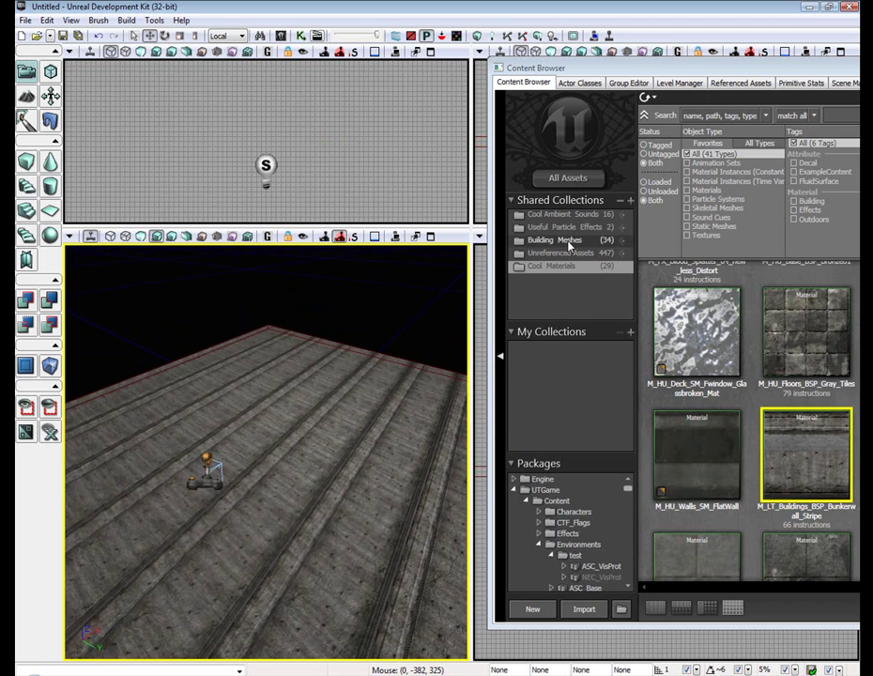
Show all assets filtered by the Deco tag and move the Content Browser clear of the floor
{"action": "left_click", "coordinate": [568, 178]}
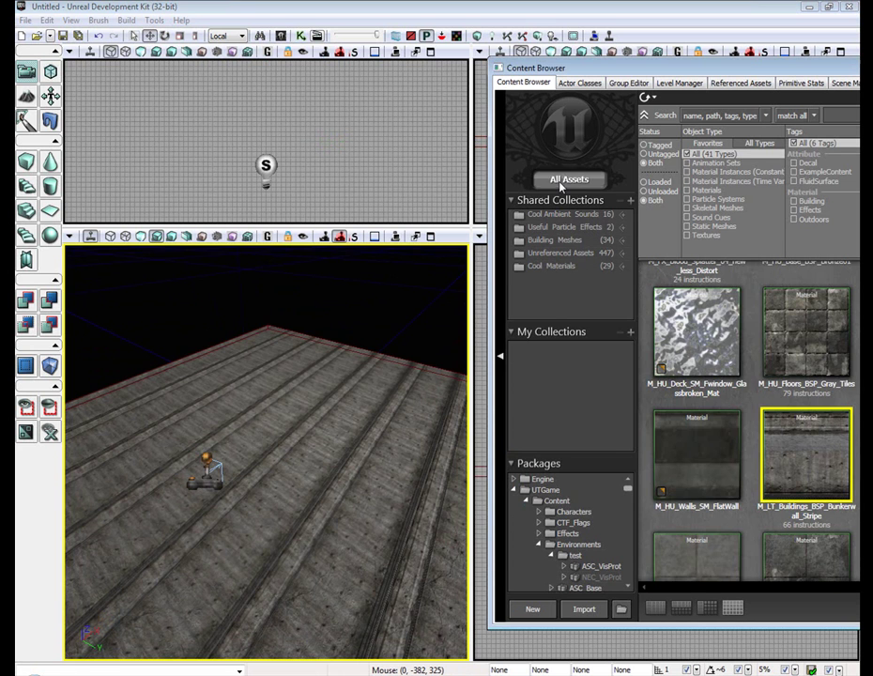
{"action": "double_click", "coordinate": [746, 68]}
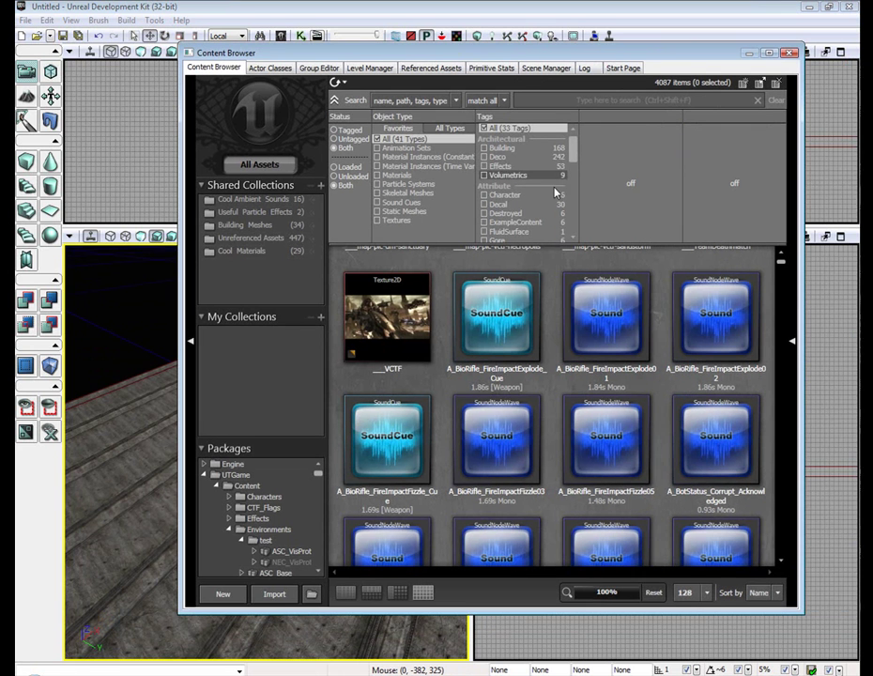
{"action": "left_click", "coordinate": [507, 159]}
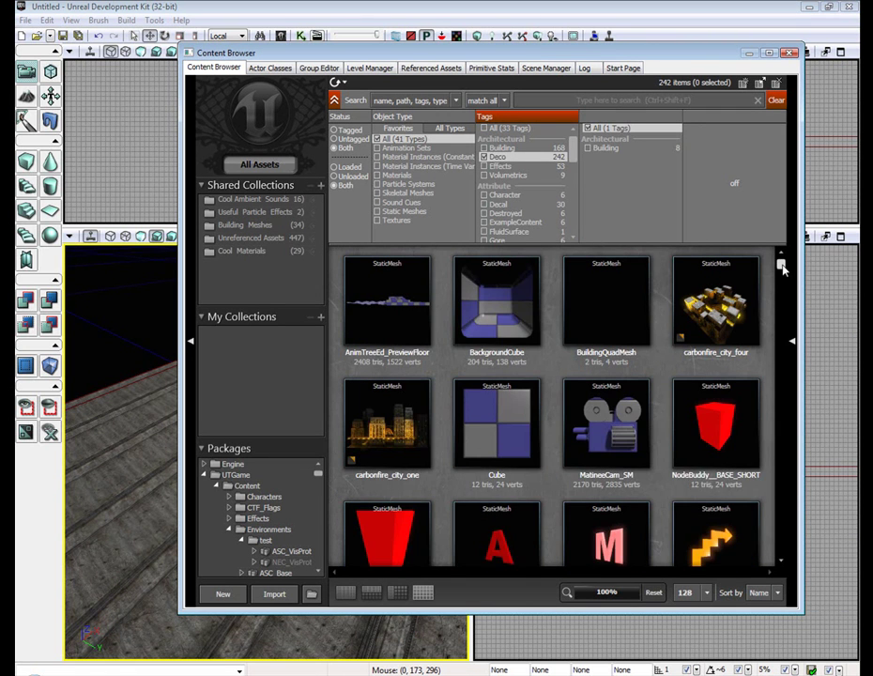
{"action": "left_click_drag", "start_coordinate": [781, 267], "coordinate": [780, 447]}
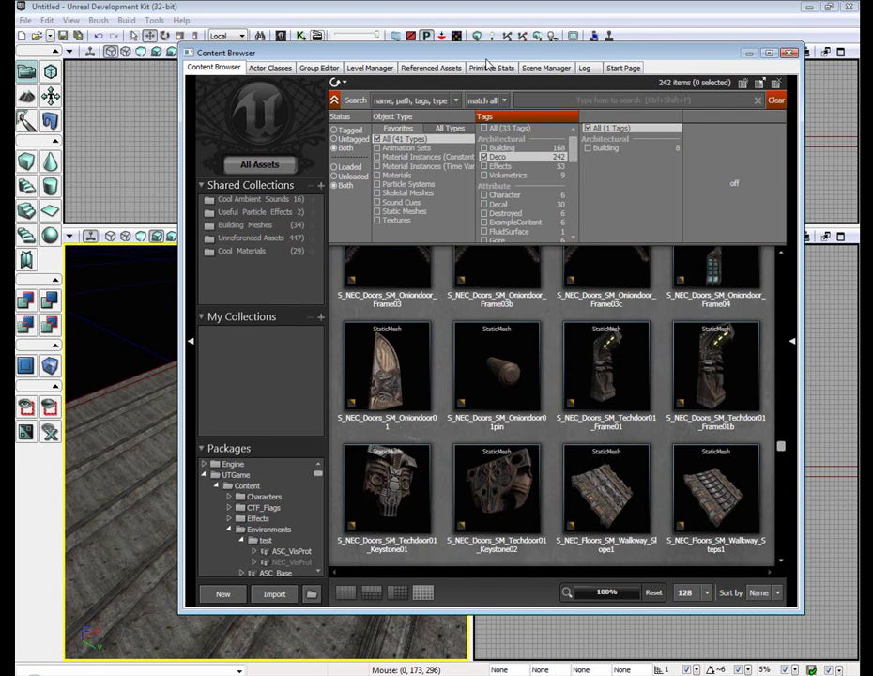
{"action": "left_click_drag", "start_coordinate": [486, 56], "coordinate": [692, 51]}
Place the S_NEC_Wires_SM_Bulbpipe04 static mesh on the floor behind the PlayerStart and deselect it
{"action": "scroll", "coordinate": [732, 404], "scroll_direction": "down", "scroll_amount": 1}
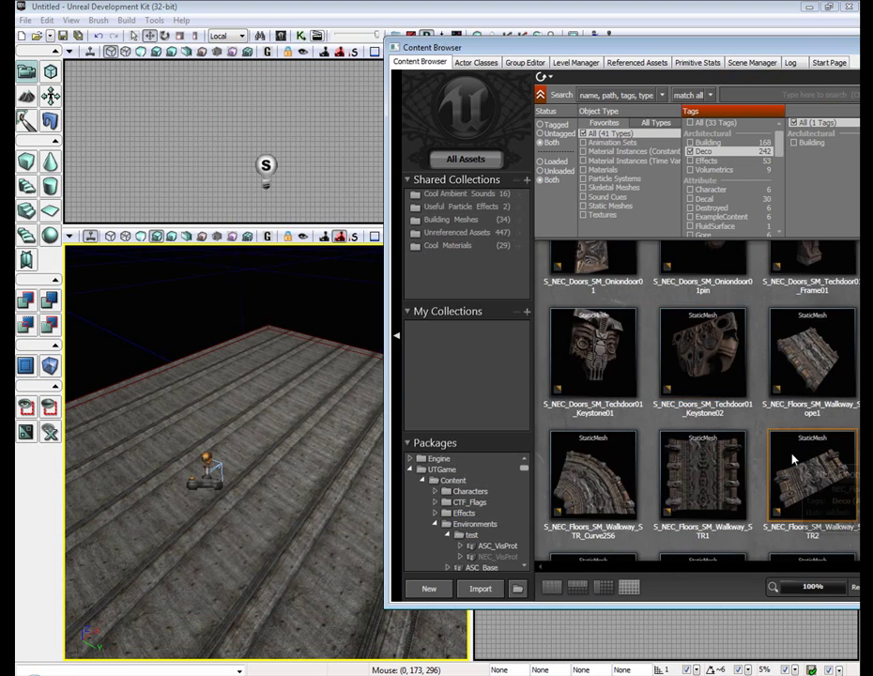
{"action": "scroll", "coordinate": [784, 457], "scroll_direction": "down", "scroll_amount": 5}
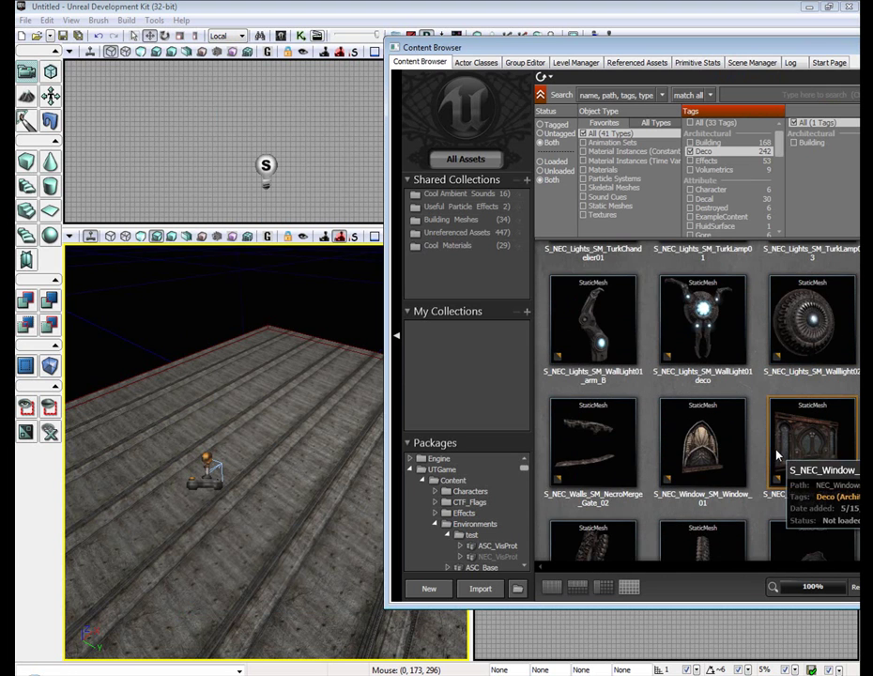
{"action": "scroll", "coordinate": [776, 457], "scroll_direction": "down", "scroll_amount": 2}
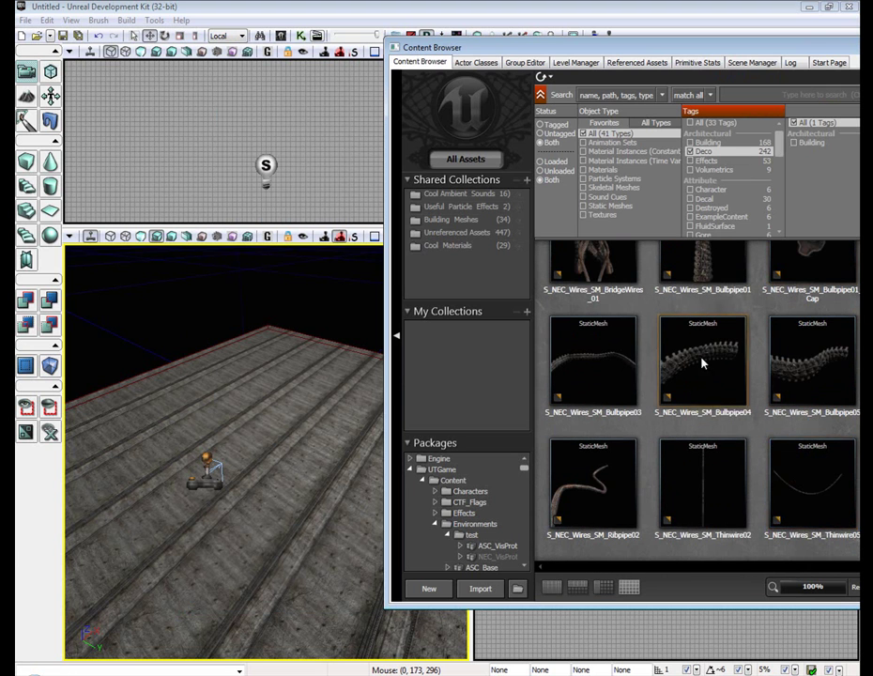
{"action": "left_click_drag", "start_coordinate": [702, 363], "coordinate": [259, 348]}
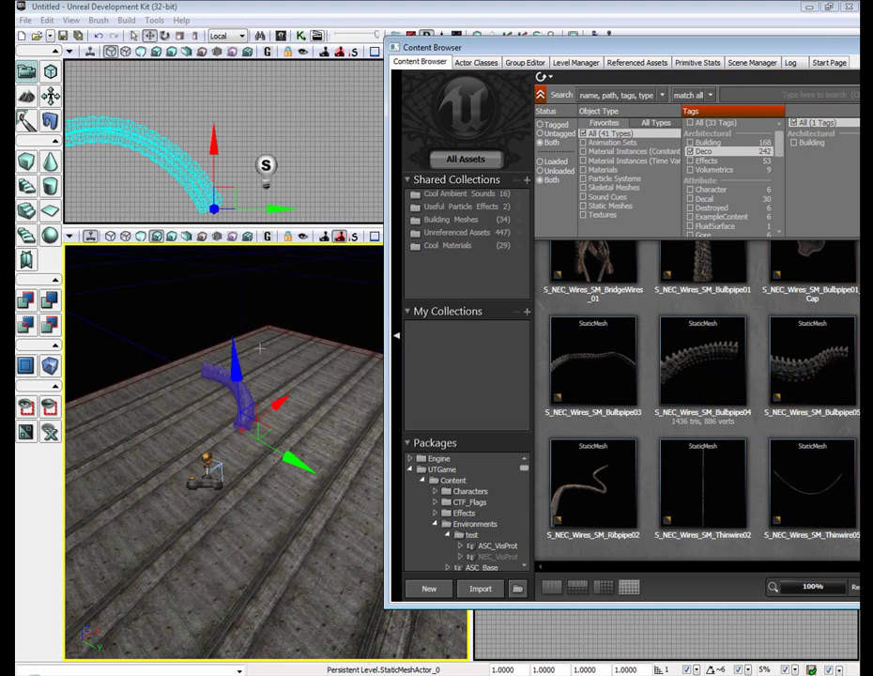
{"action": "left_click", "coordinate": [240, 292]}
{"action": "right_click_drag", "start_coordinate": [239, 292], "coordinate": [305, 305]}
Browse the Deco meshes with the Content Browser moved up, switch to the Building Meshes collection and clear its Deco tag filter
{"action": "left_click", "coordinate": [706, 496]}
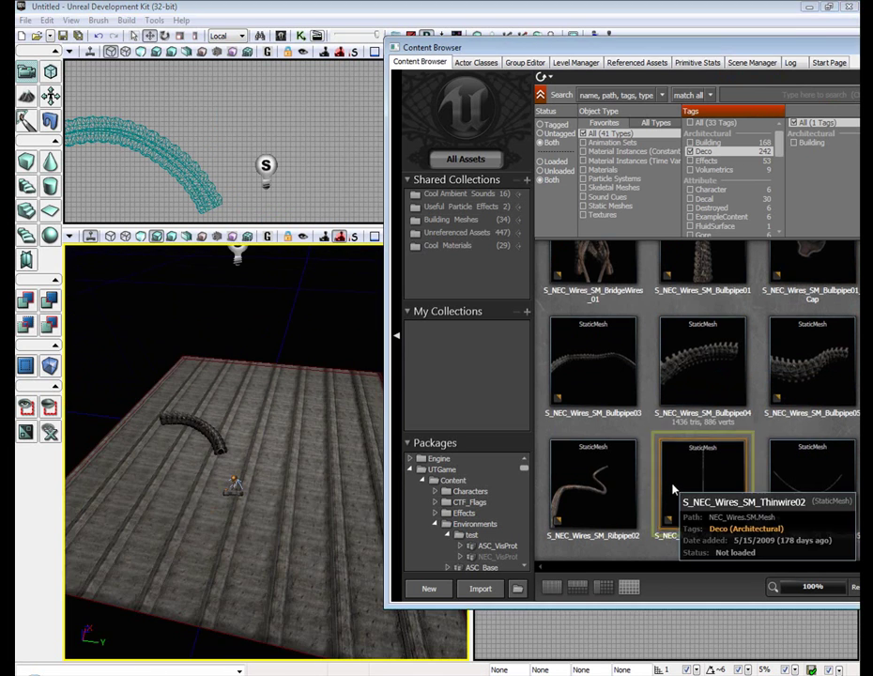
{"action": "scroll", "coordinate": [750, 493], "scroll_direction": "down", "scroll_amount": 5}
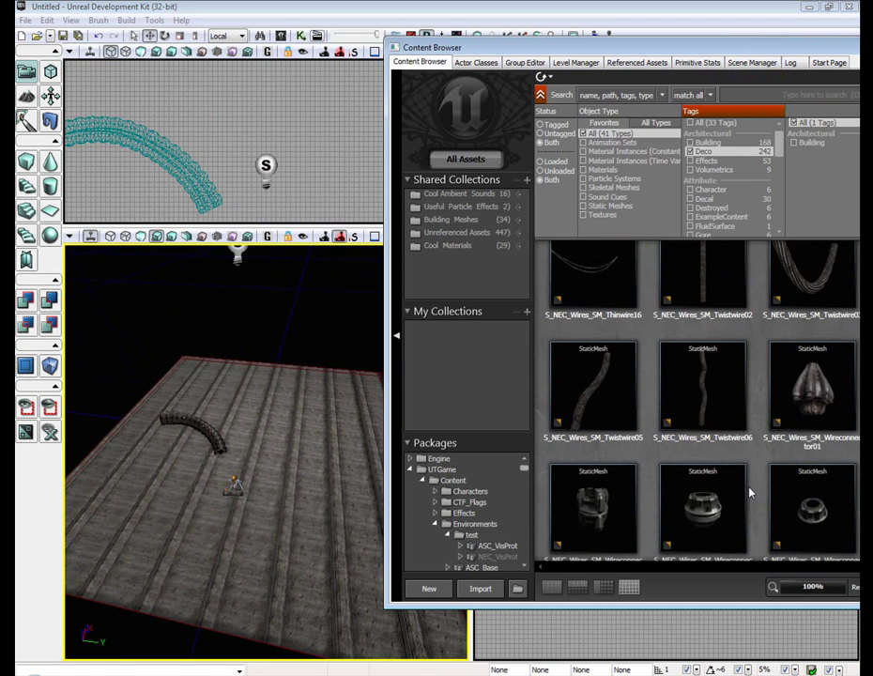
{"action": "scroll", "coordinate": [750, 493], "scroll_direction": "down", "scroll_amount": 2}
{"action": "scroll", "coordinate": [748, 491], "scroll_direction": "down", "scroll_amount": 3}
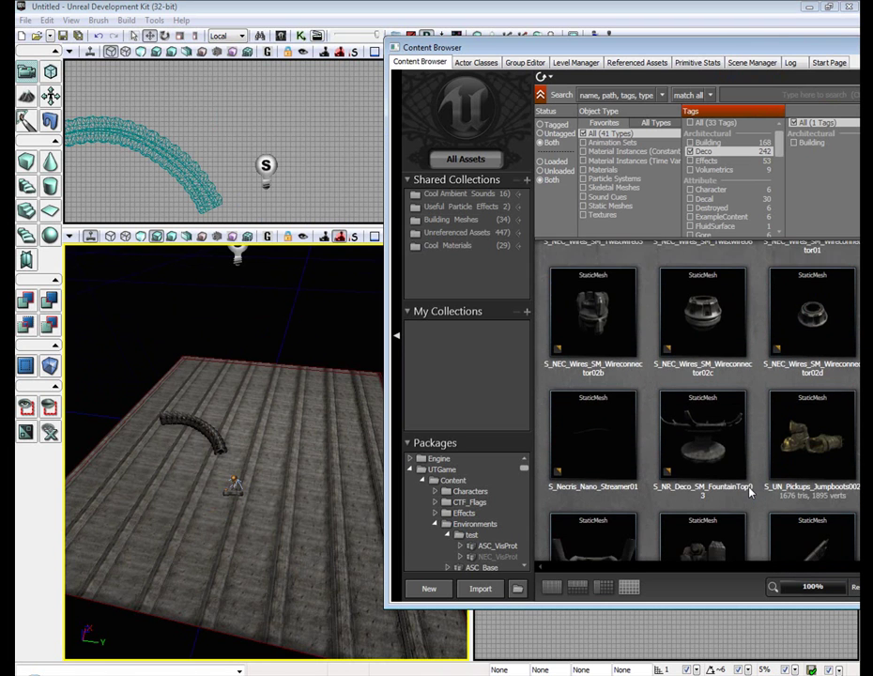
{"action": "left_click_drag", "start_coordinate": [728, 50], "coordinate": [615, 17]}
{"action": "scroll", "coordinate": [788, 376], "scroll_direction": "down", "scroll_amount": 6}
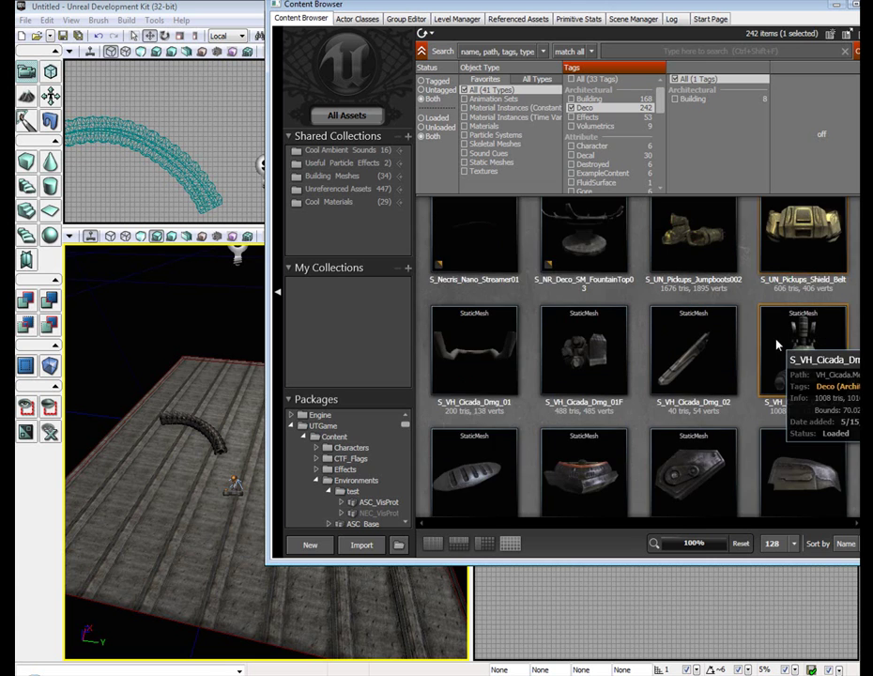
{"action": "left_click", "coordinate": [340, 175]}
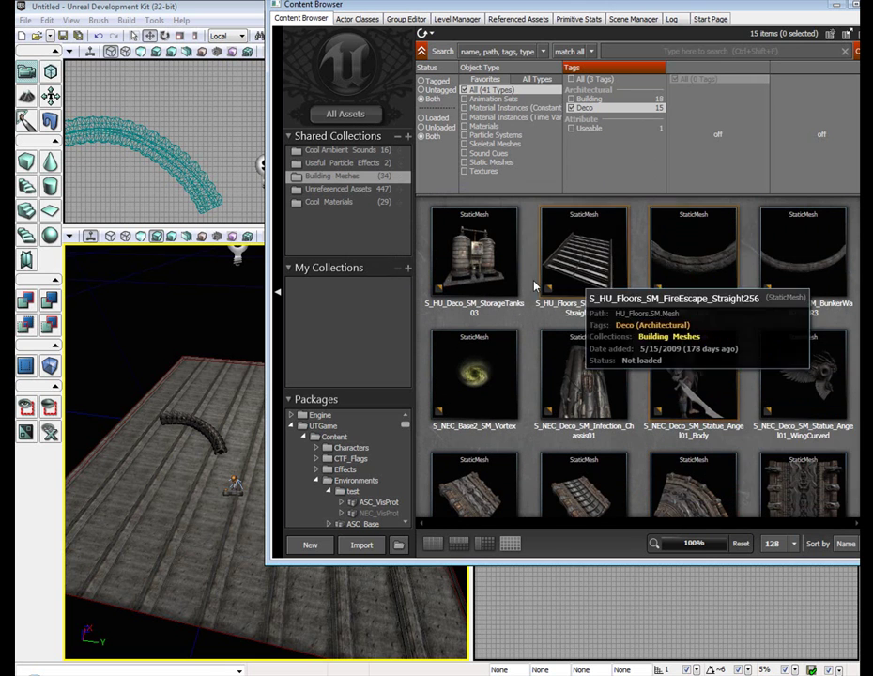
{"action": "left_click", "coordinate": [589, 110]}
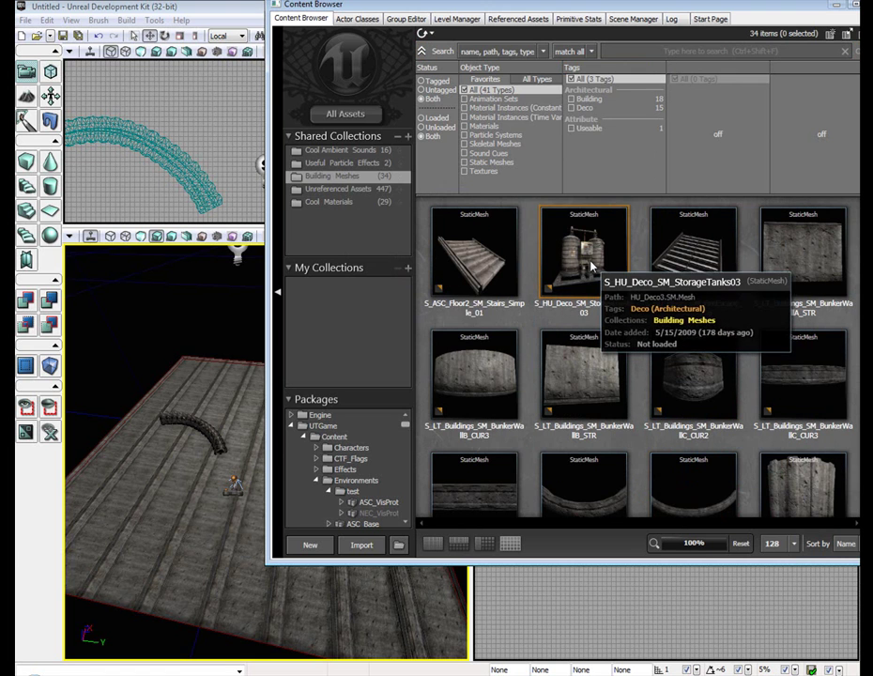
Place the S_HU_Deco_SM_StorageTanks03 static mesh on the floor across from the bulb pipe, deselect it and close the Content Browser
{"action": "right_click_drag", "start_coordinate": [187, 423], "coordinate": [150, 423]}
{"action": "left_click_drag", "start_coordinate": [604, 275], "coordinate": [260, 406]}
{"action": "left_click", "coordinate": [195, 339]}
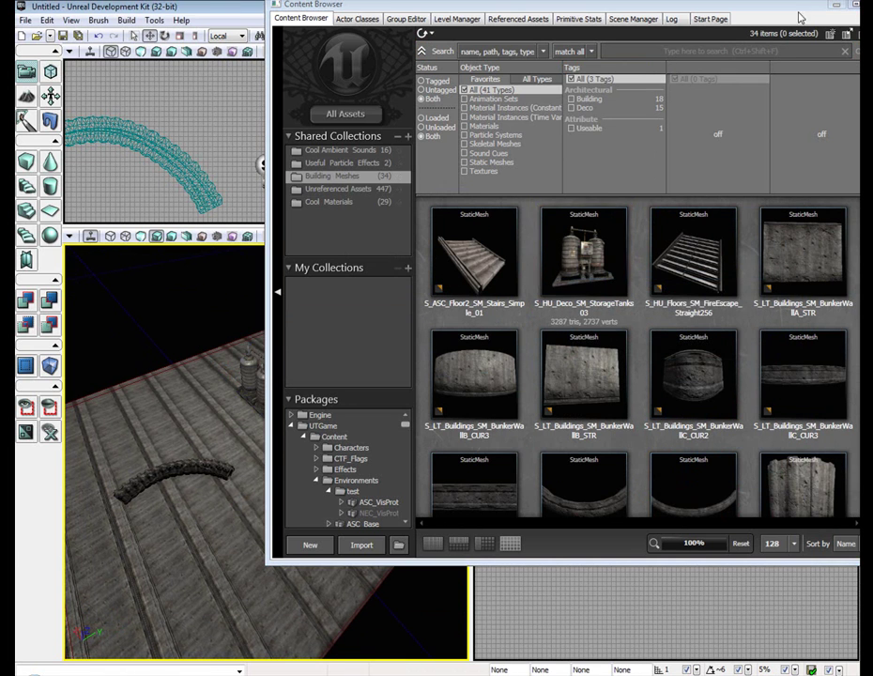
{"action": "left_click_drag", "start_coordinate": [794, 12], "coordinate": [721, 82]}
{"action": "left_click", "coordinate": [808, 74]}
Build the level's lighting with the new meshes in place and dismiss the Map Check report
{"action": "right_click_drag", "start_coordinate": [250, 311], "coordinate": [200, 311]}
{"action": "left_click", "coordinate": [153, 20]}
{"action": "mouse_move", "coordinate": [124, 21]}
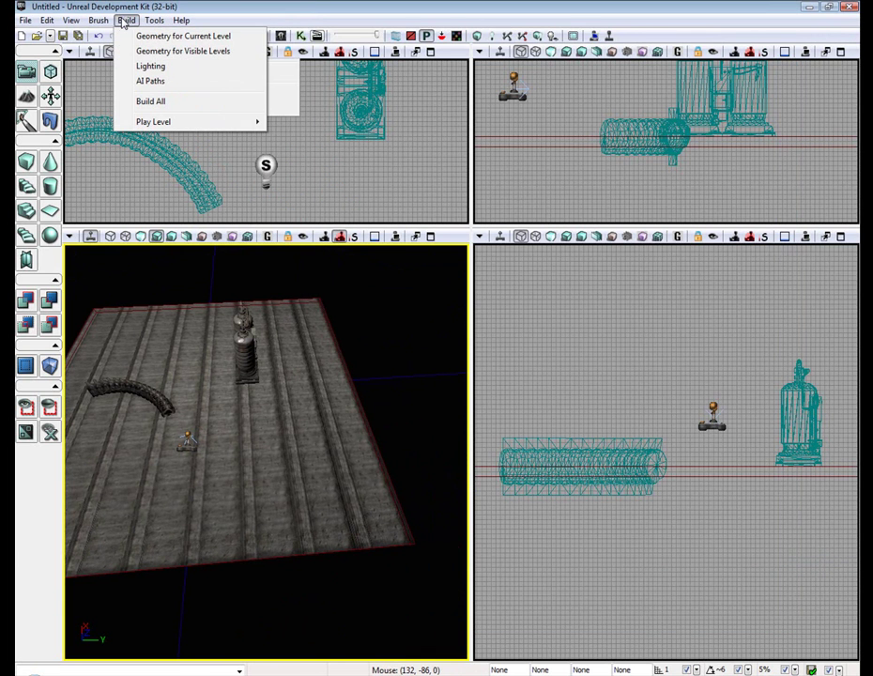
{"action": "left_click", "coordinate": [150, 65]}
{"action": "left_click", "coordinate": [354, 414]}
{"action": "left_click", "coordinate": [364, 456]}
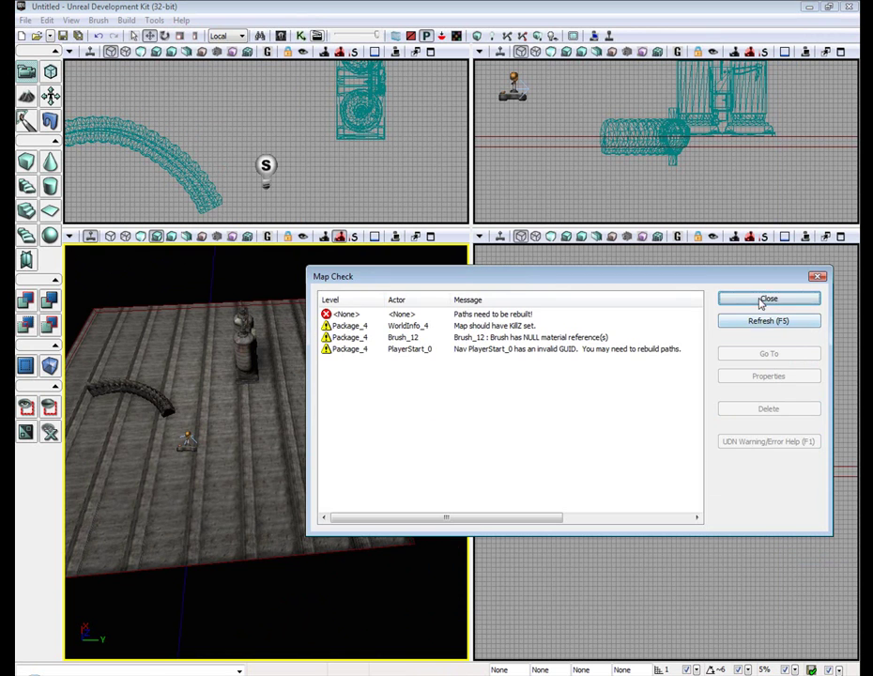
{"action": "left_click", "coordinate": [766, 300]}
Play-test the level from a spot on the floor, examine the bulb pipe, shoot at the storage tanks and return to the editor
{"action": "right_click", "coordinate": [337, 497]}
{"action": "left_click", "coordinate": [337, 471]}
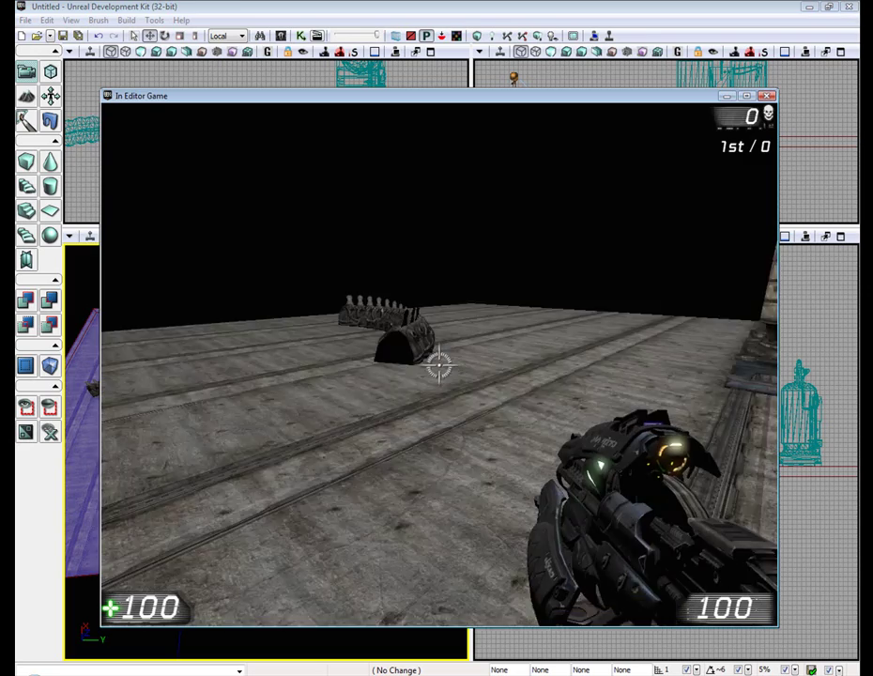
{"action": "key", "text": "w"}
{"action": "key", "text": "w"}
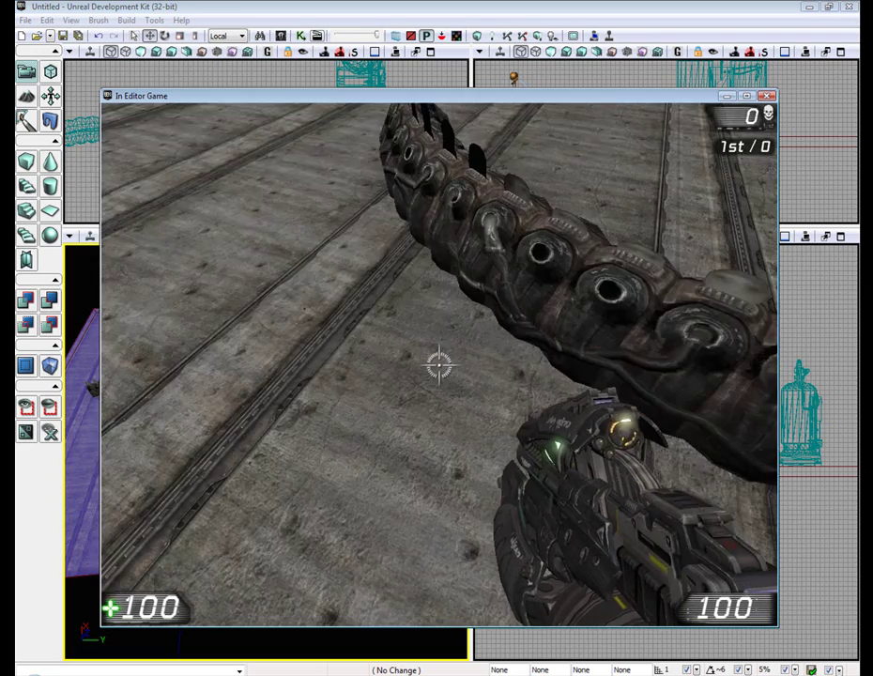
{"action": "key", "text": "d"}
{"action": "right_click", "coordinate": [439, 365]}
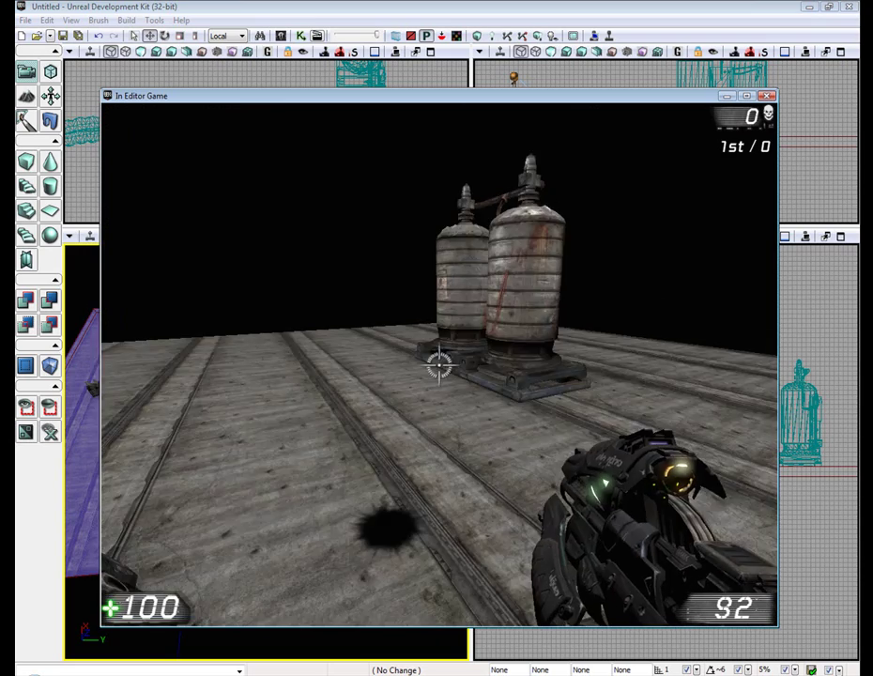
{"action": "left_click_drag", "start_coordinate": [440, 364], "coordinate": [440, 365]}
{"action": "key", "text": "s"}
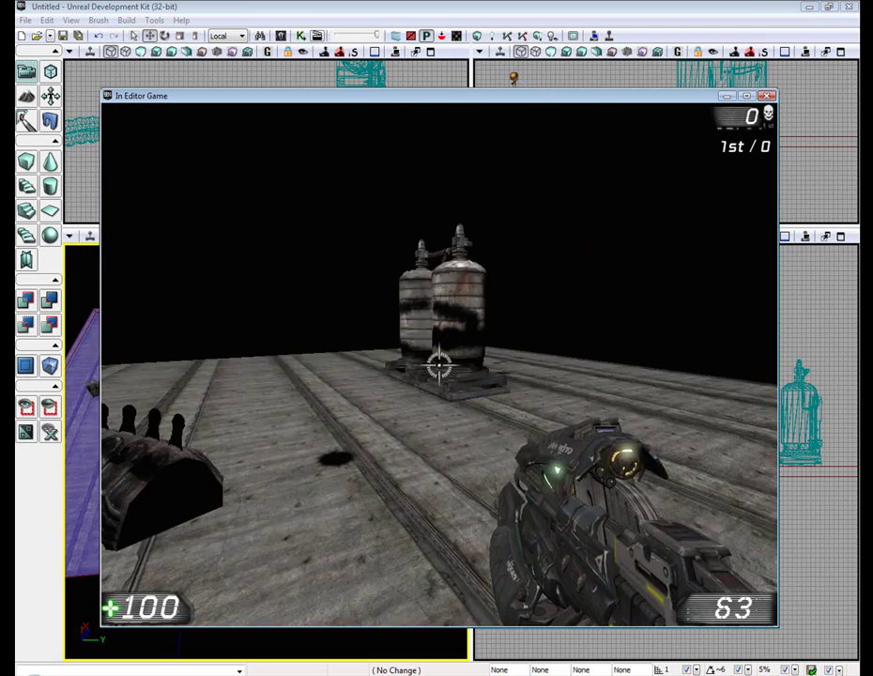
{"action": "key", "text": "Escape"}
{"action": "right_click_drag", "start_coordinate": [266, 453], "coordinate": [199, 443]}
{"action": "right_click_drag", "start_coordinate": [376, 428], "coordinate": [368, 428]}
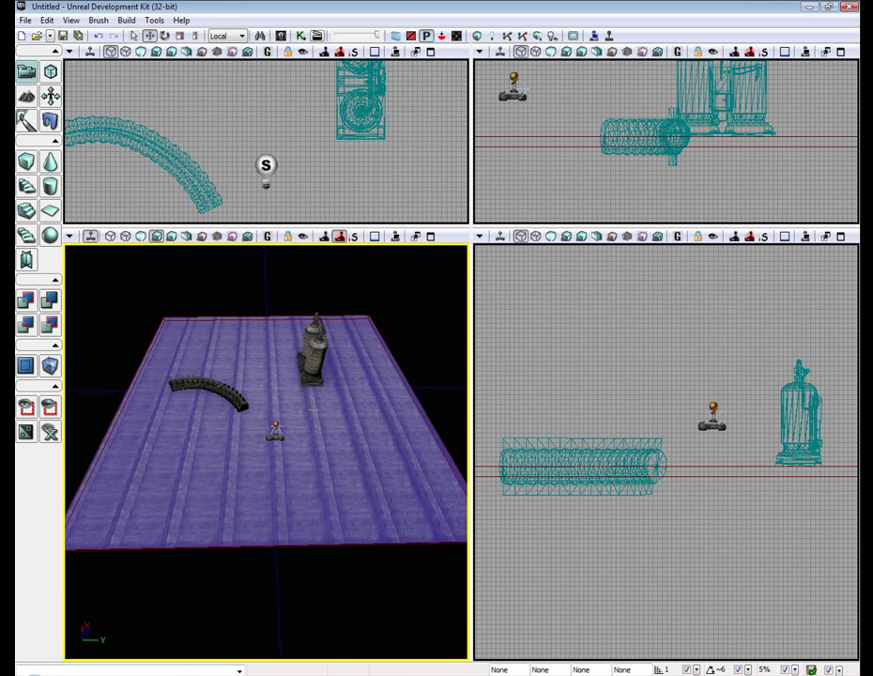